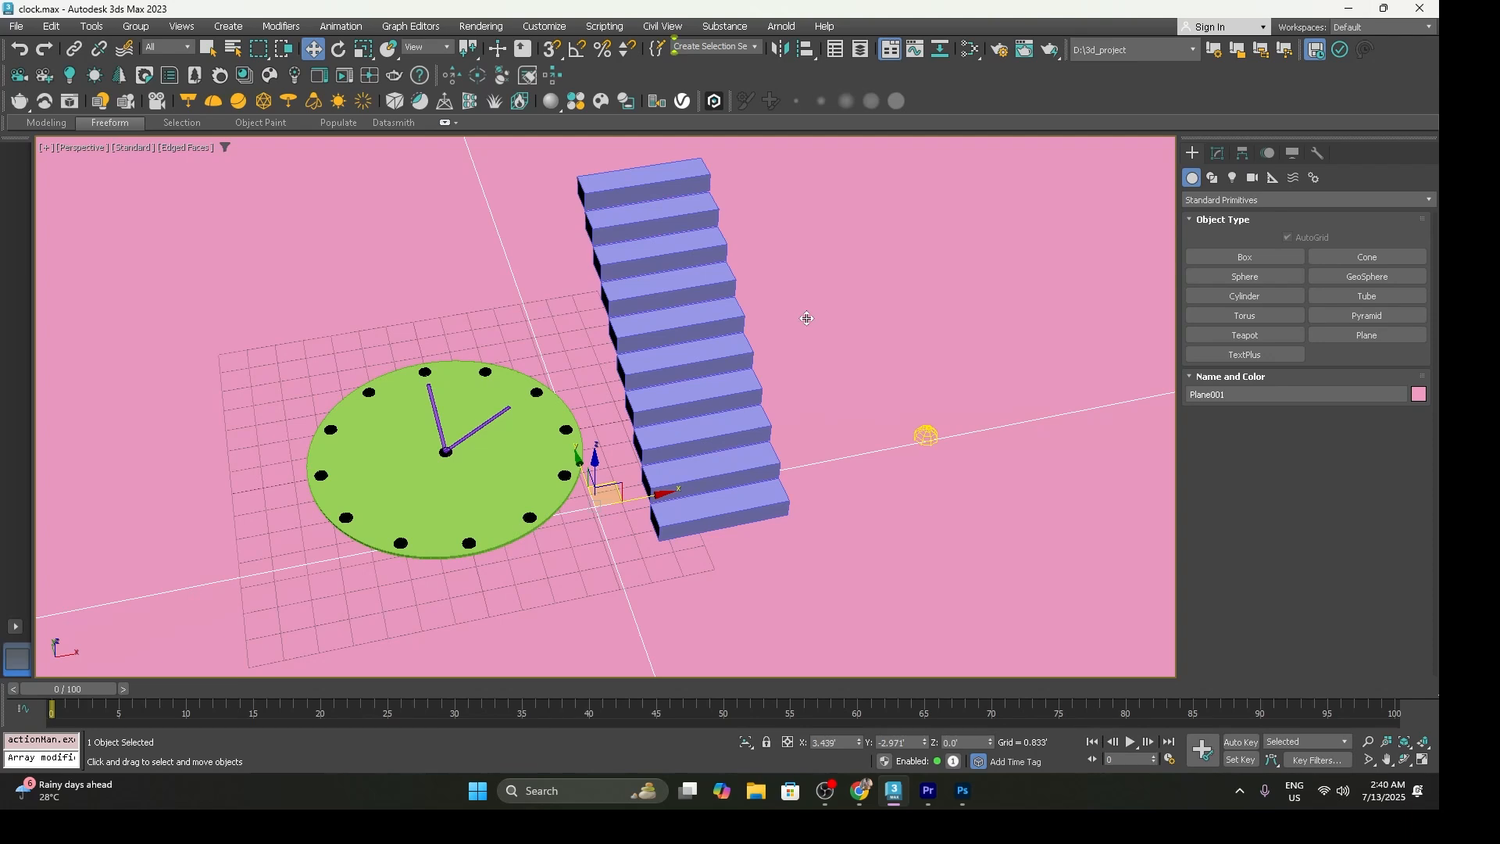
Select the top three stair steps and add four lower ones to build a seven-object selection
click(616, 179)
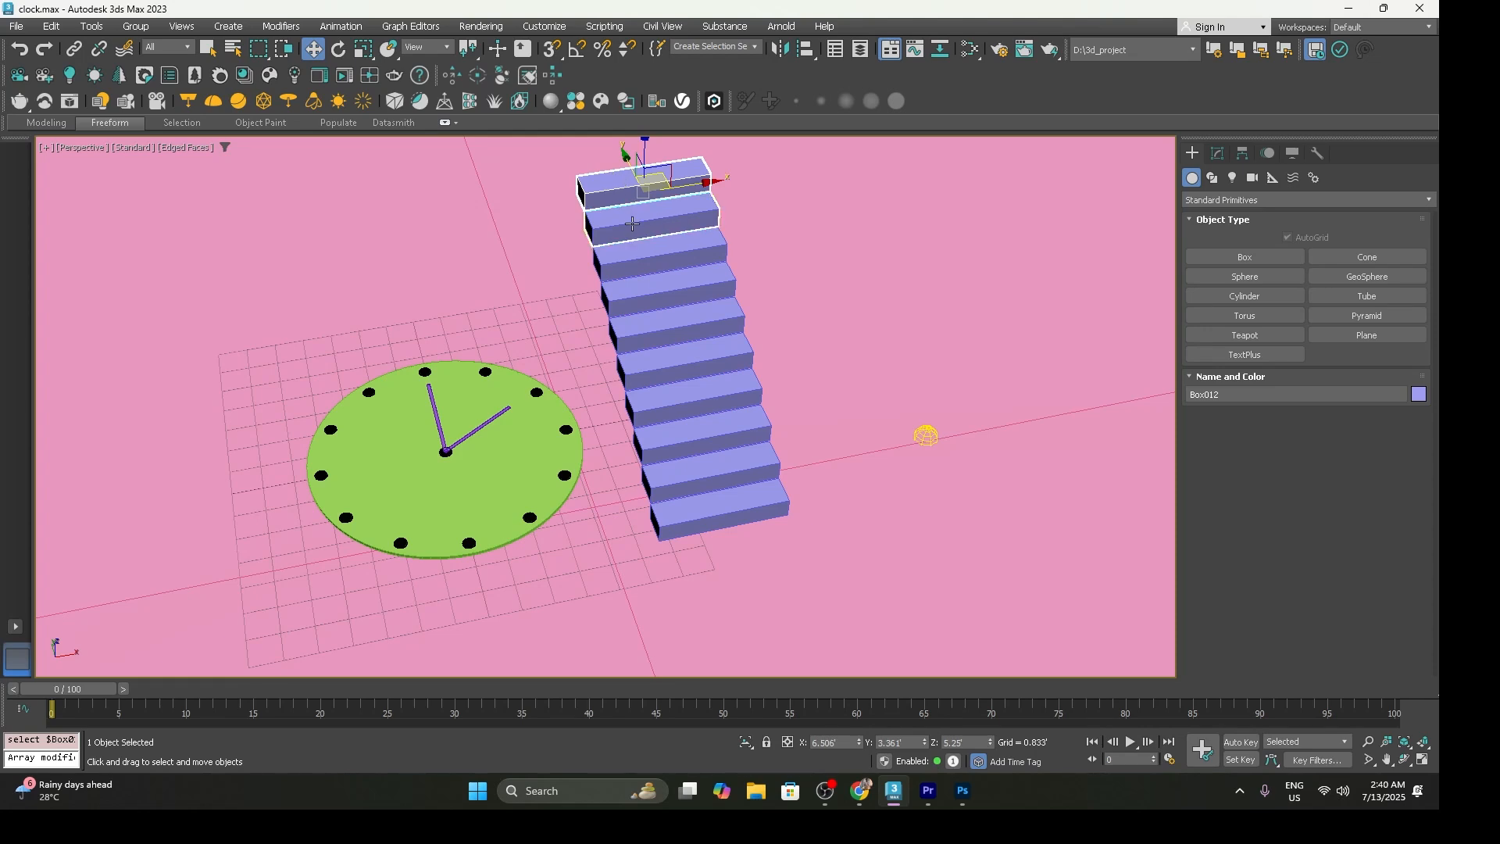
ctrl+click(632, 224)
ctrl+click(645, 254)
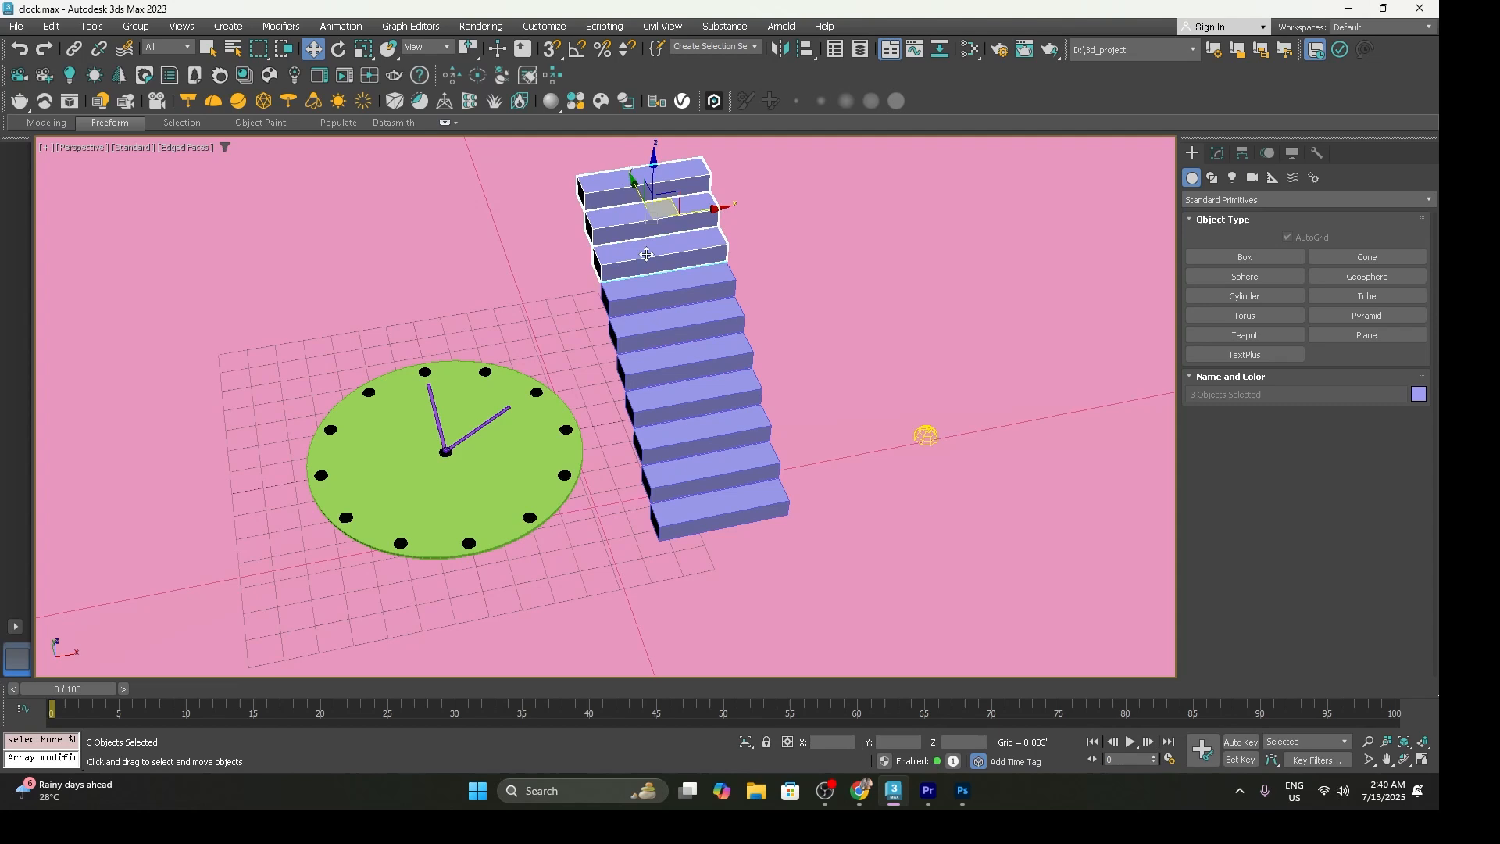
ctrl+click(663, 352)
ctrl+click(676, 397)
ctrl+click(690, 469)
ctrl+click(701, 509)
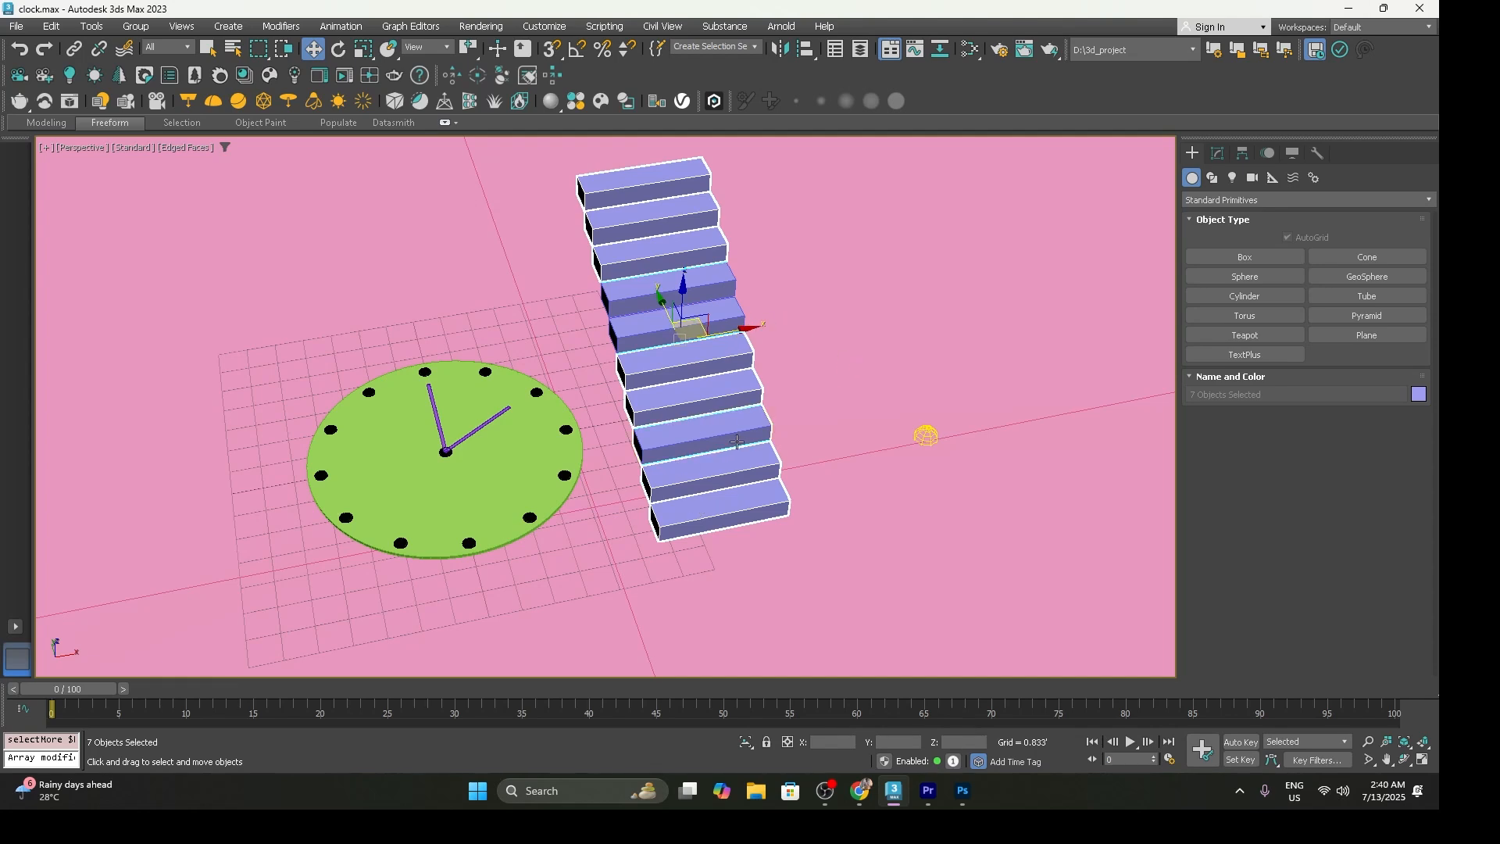
Remove the two lowest stair steps from the selection, and replace the remaining selection with the ground plane
ctrl+click(715, 509)
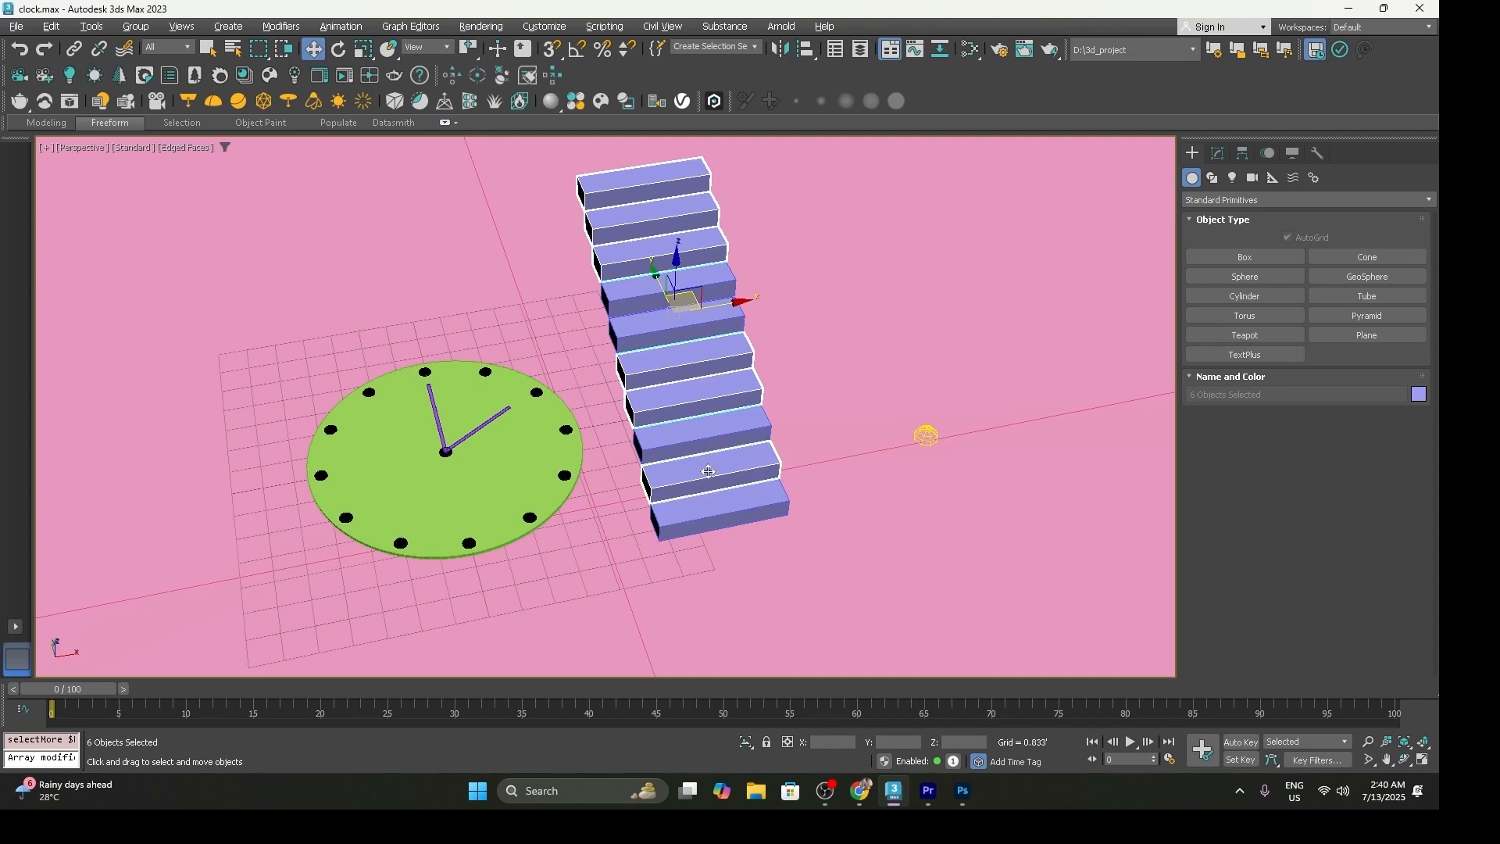
ctrl+click(709, 471)
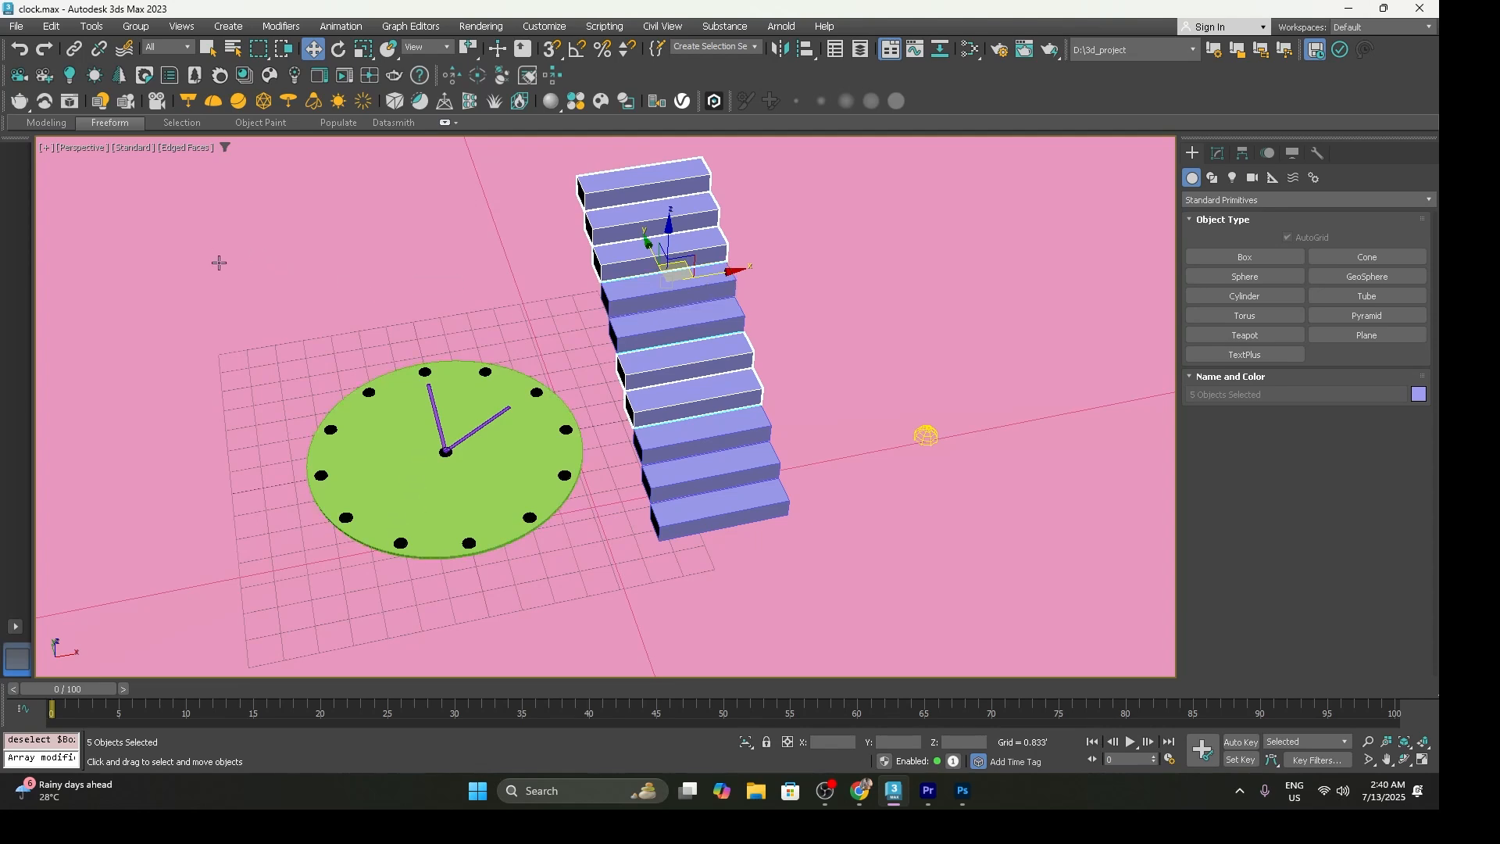
drag(213, 297, 259, 300)
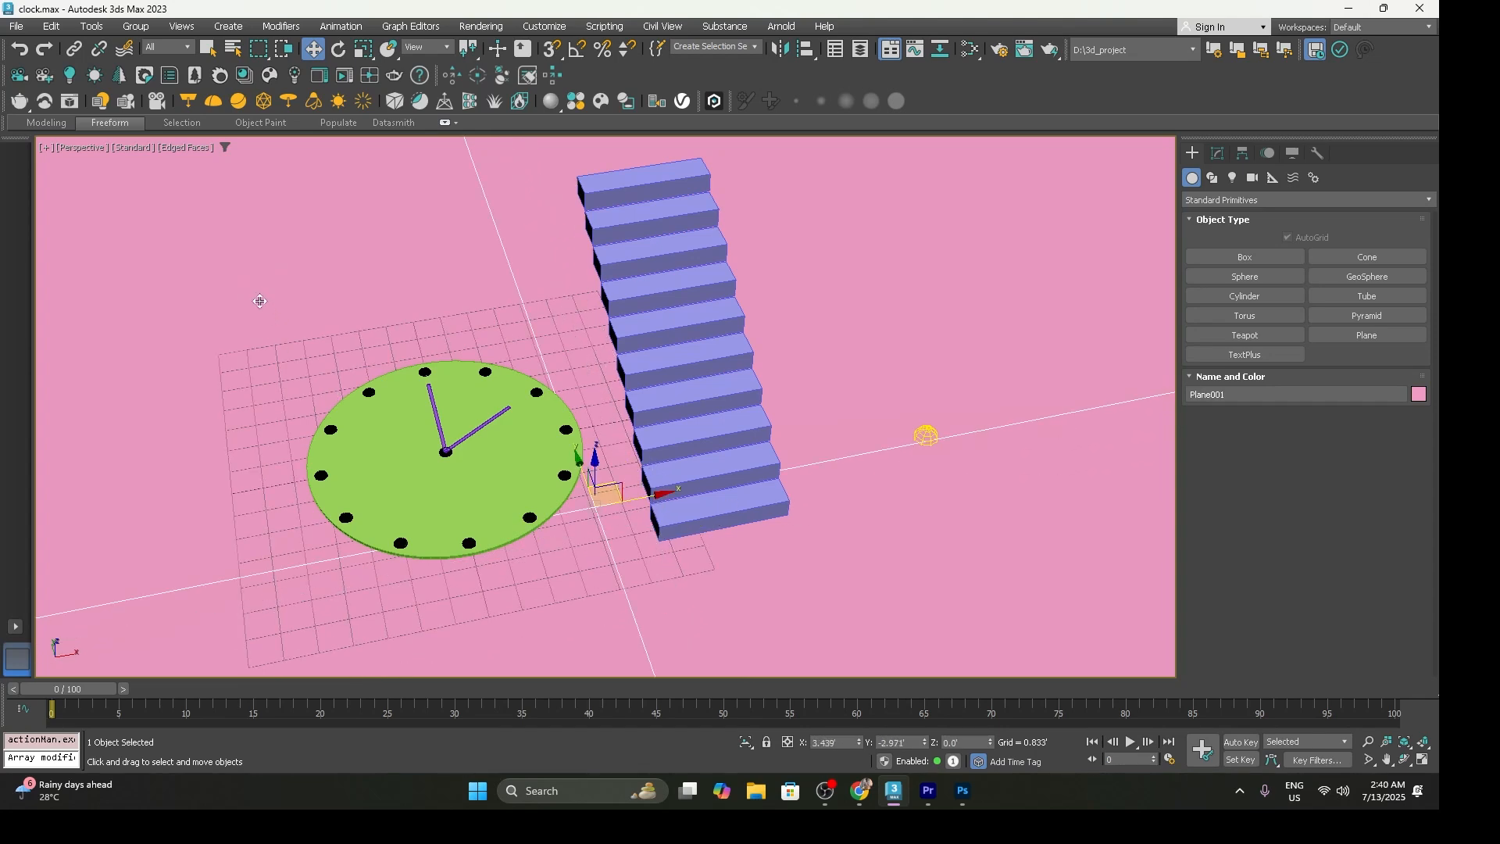
Switch the viewport to wireframe, region-select around the clock in Crossing mode, and clear the selection
key(F3)
alt+middle_drag(322, 358, 320, 323)
click(310, 307)
drag(310, 299, 516, 532)
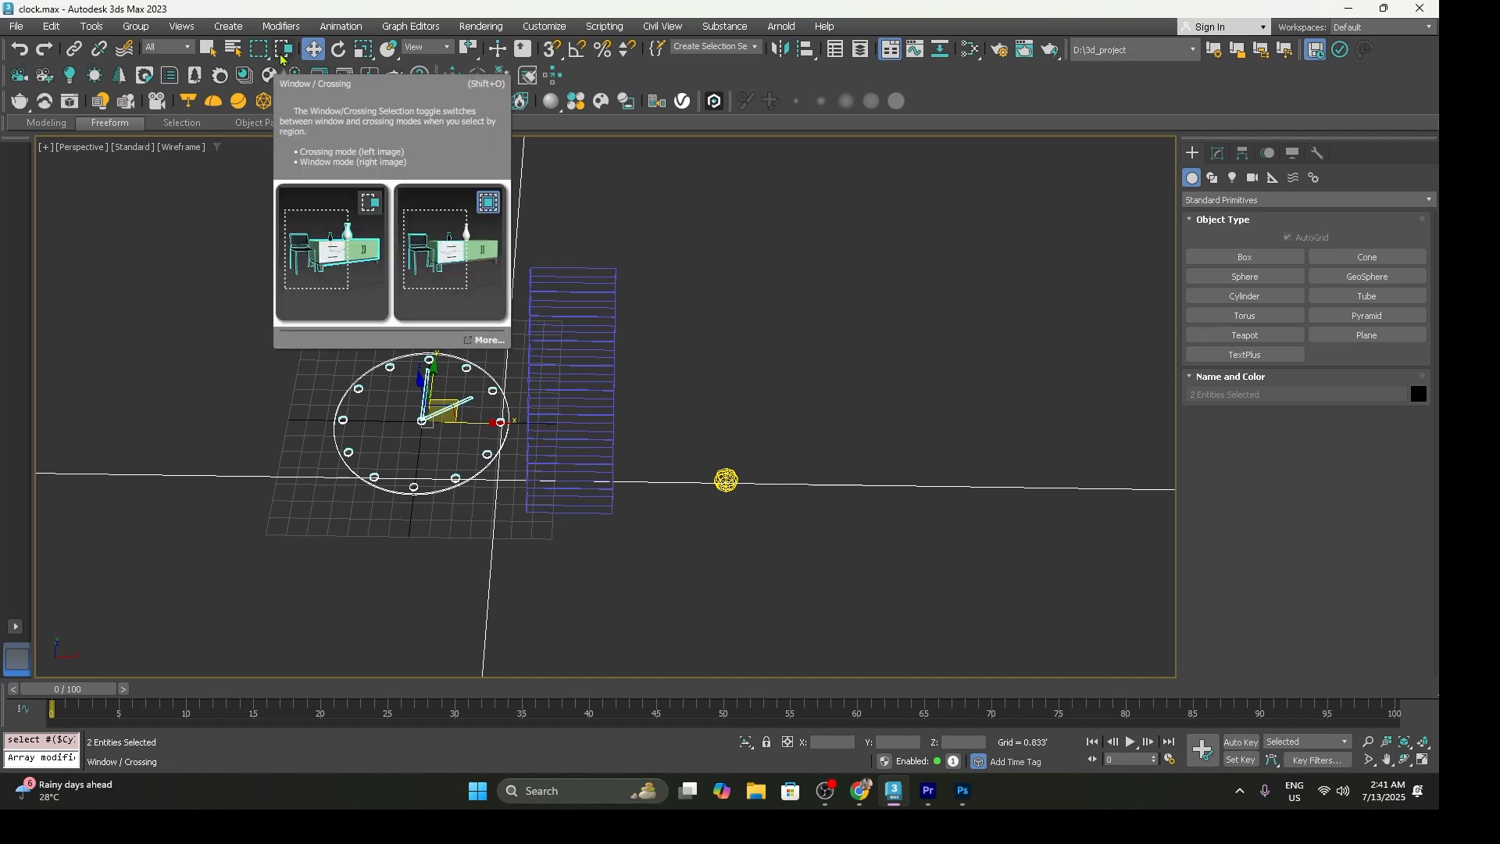
click(234, 362)
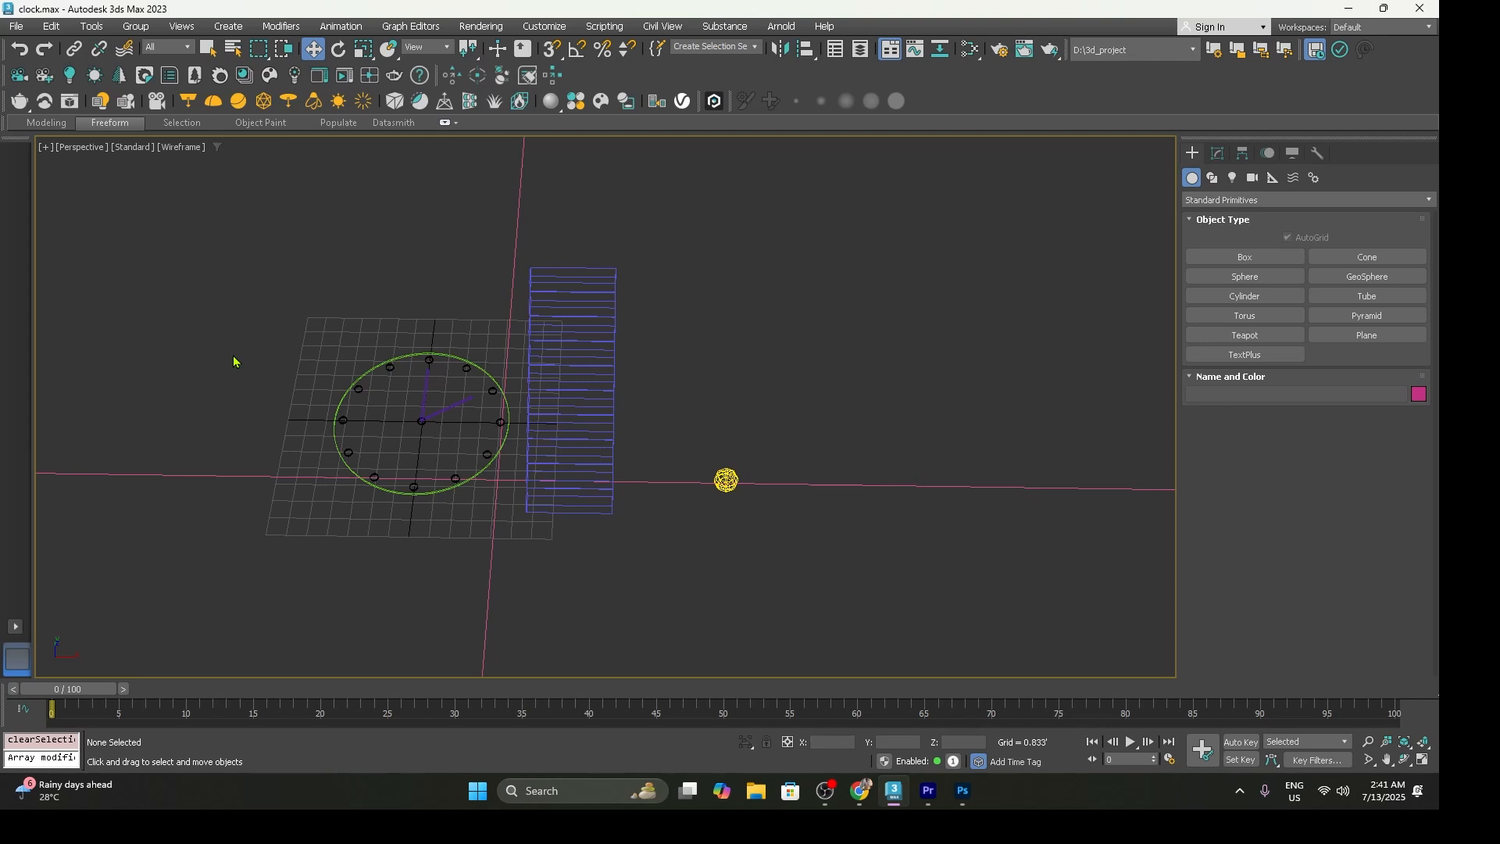
Set region selection to Window mode, select only the clock group, and move it along X to about -4.197'
key(ctrl+shift+w)
drag(286, 292, 519, 537)
drag(520, 536, 520, 536)
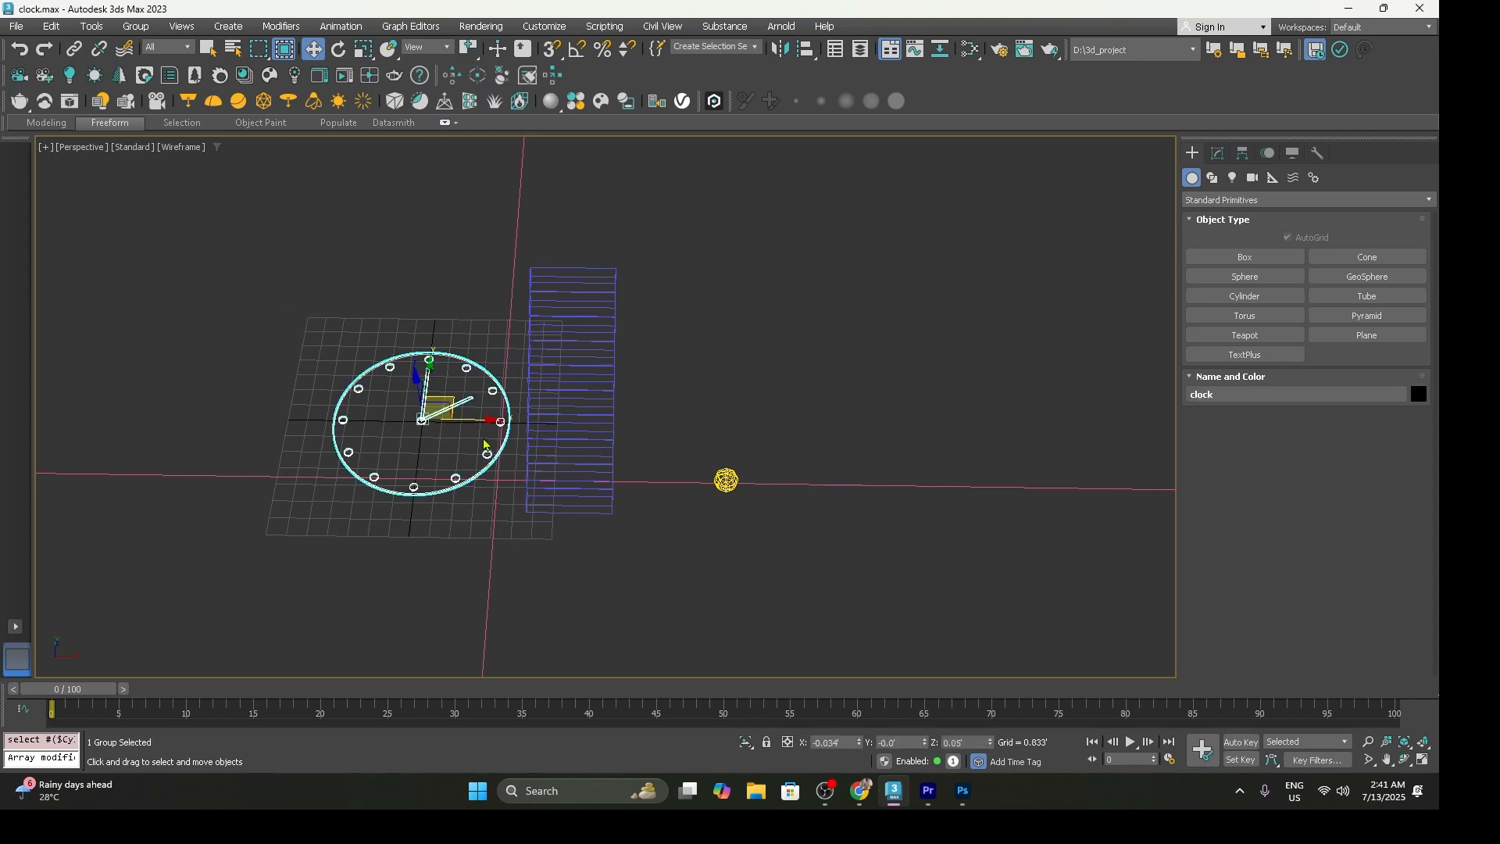
drag(484, 420, 392, 420)
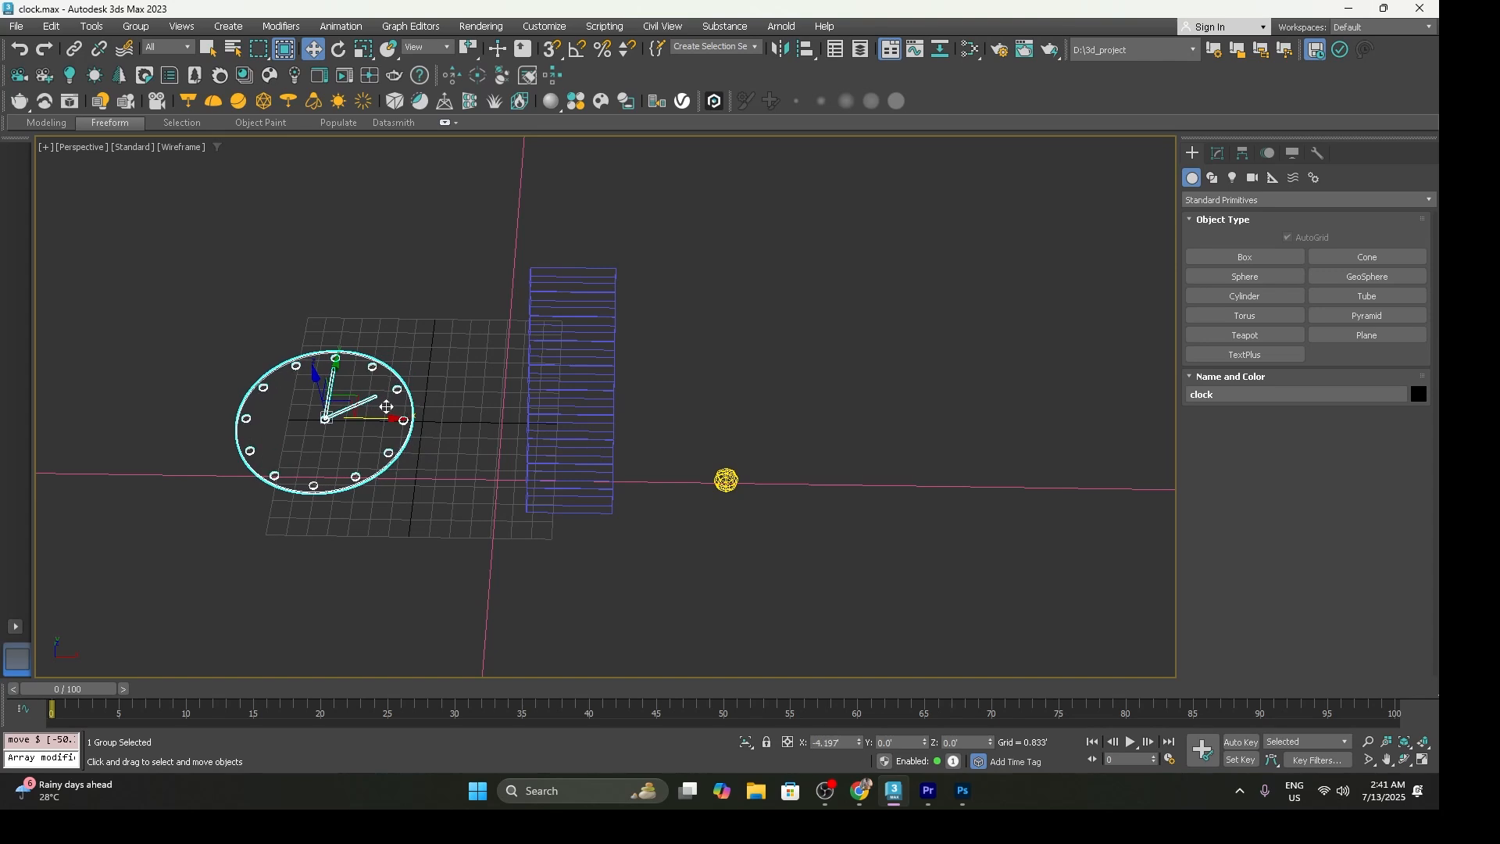
Window-select all ten stair steps, move them along X slightly toward the clock, and deselect them
drag(482, 243, 653, 527)
drag(637, 390, 607, 395)
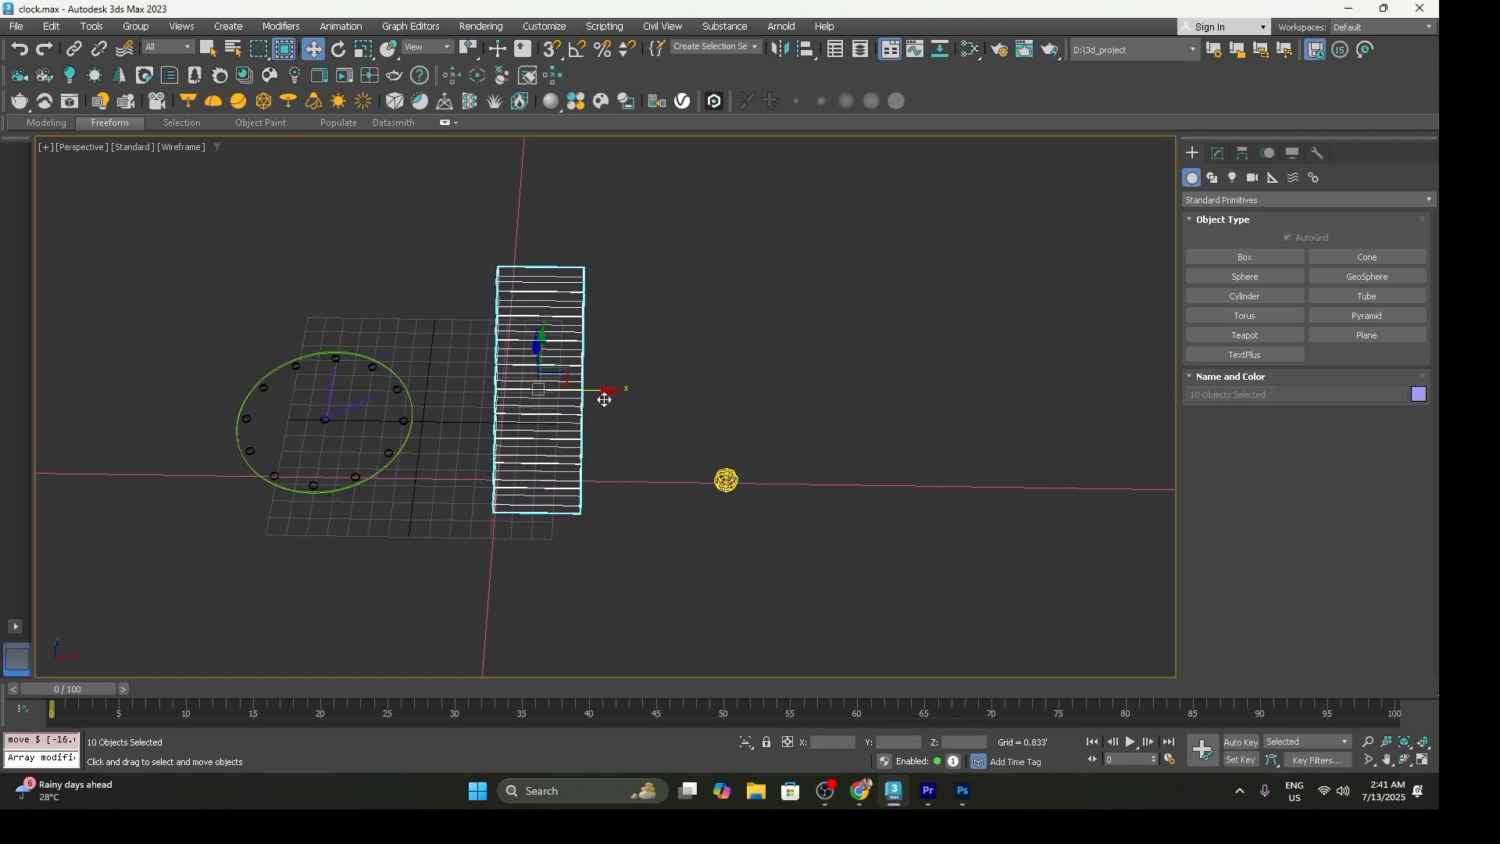
click(327, 247)
Select the clock and the whole staircase together with enclosing Window-mode regions
drag(328, 220, 660, 574)
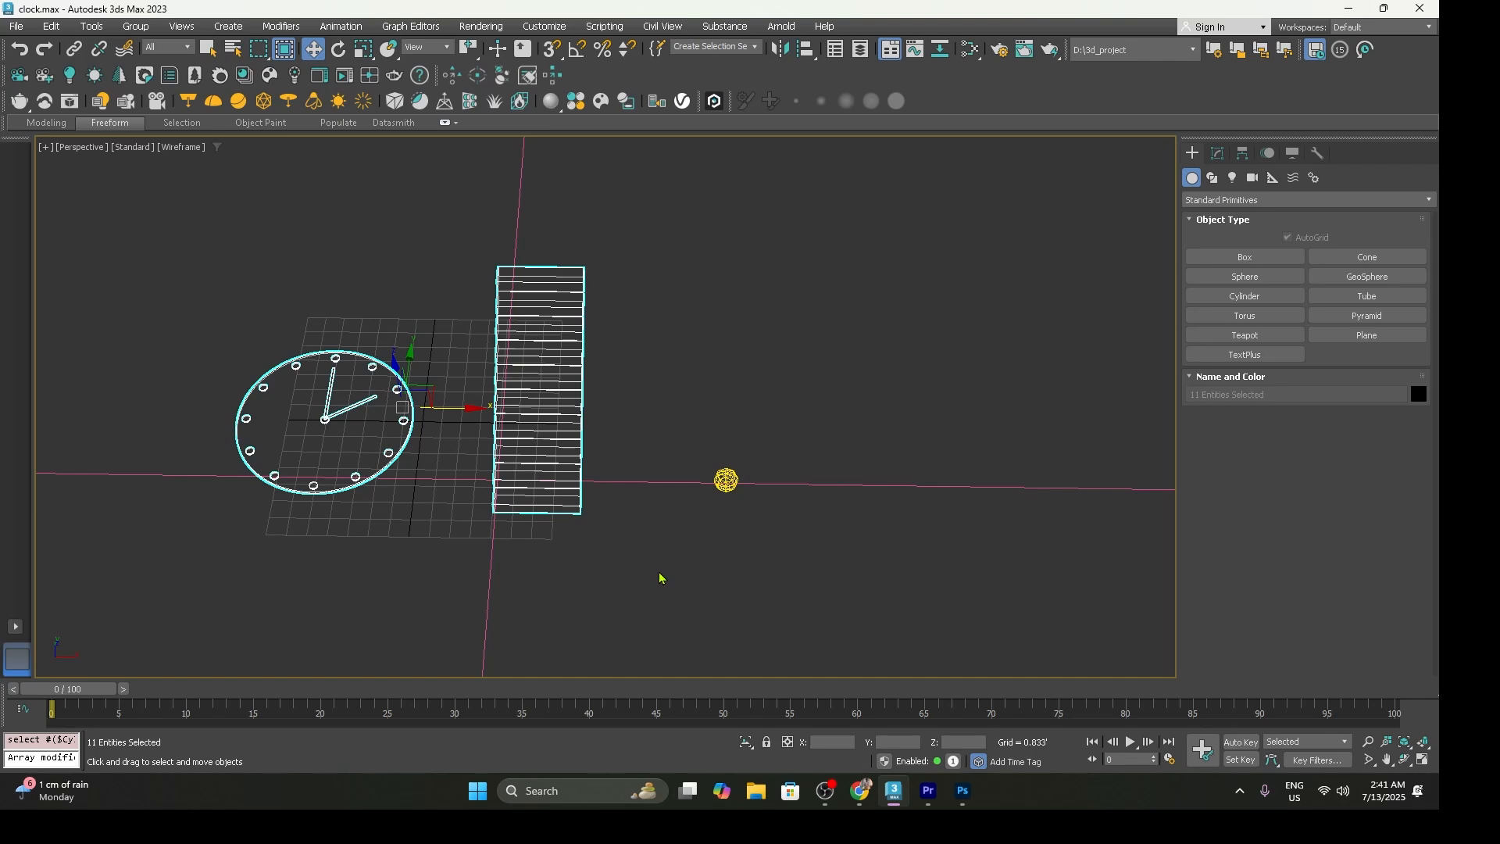
drag(174, 198, 655, 563)
click(654, 563)
drag(356, 268, 633, 579)
click(633, 580)
drag(354, 247, 645, 550)
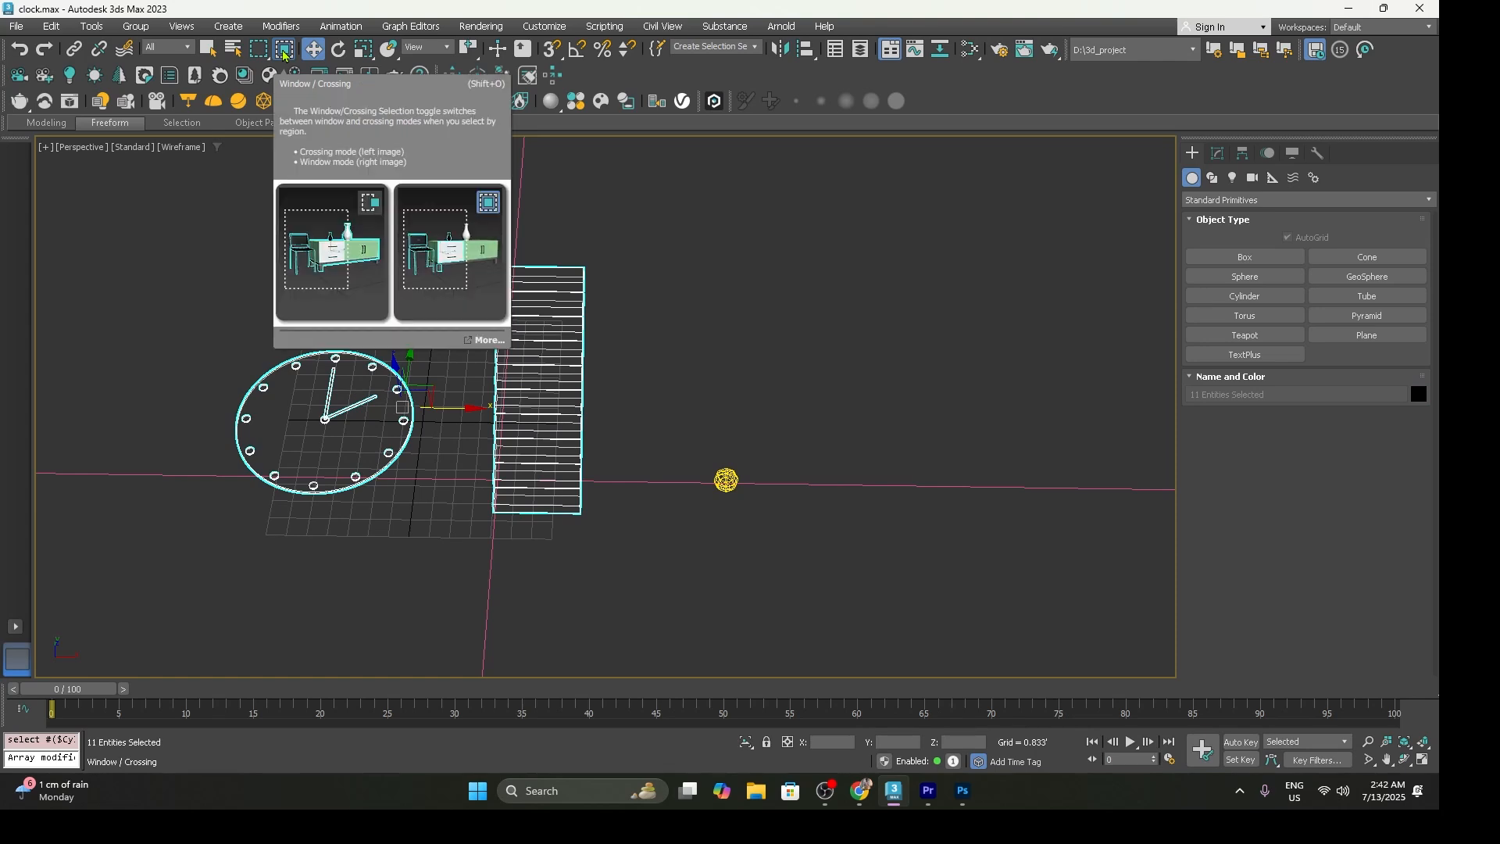
Set region selection back to Crossing mode, region-select around the clock, stairs and light, and clear the selection
click(234, 200)
drag(273, 189, 626, 592)
click(368, 291)
drag(344, 221, 657, 559)
click(672, 234)
drag(682, 195, 466, 553)
drag(455, 219, 730, 597)
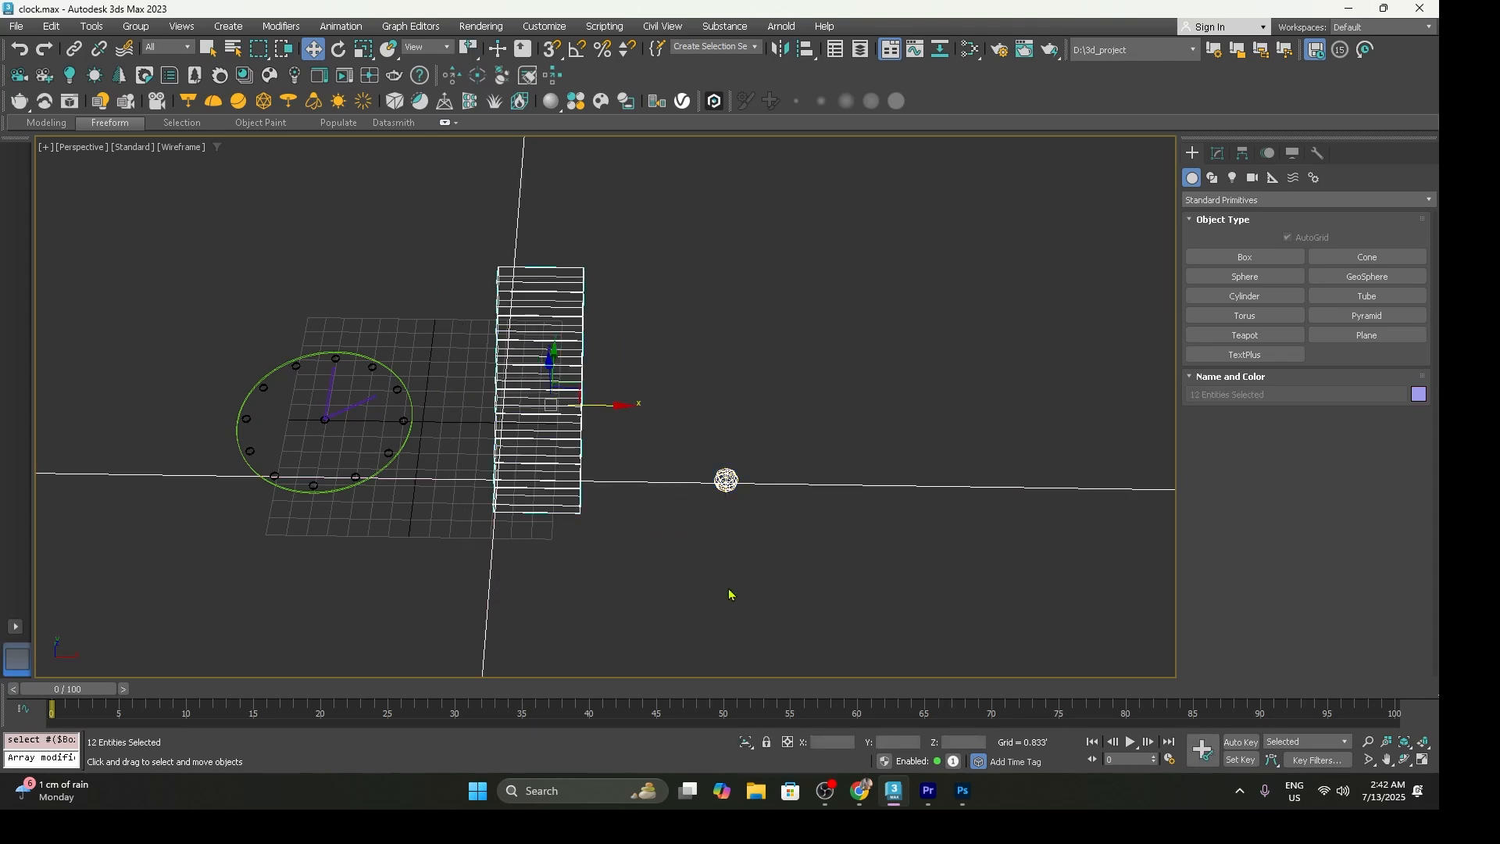
click(682, 570)
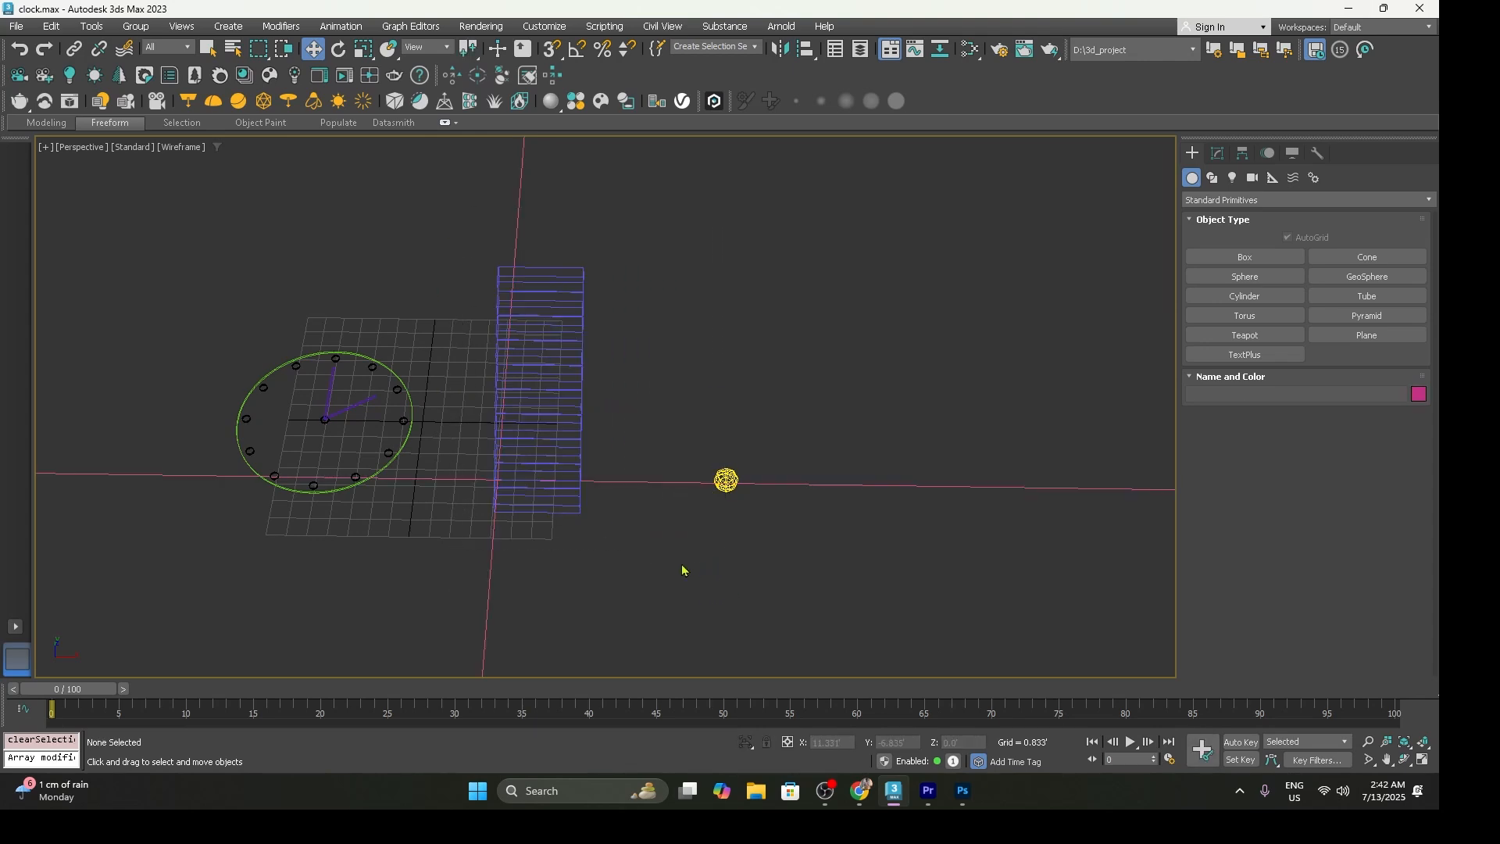
Switch to Window mode, select just the stairs and light with an enclosing region, and clear the selection
click(286, 50)
drag(419, 208, 727, 560)
drag(476, 247, 744, 545)
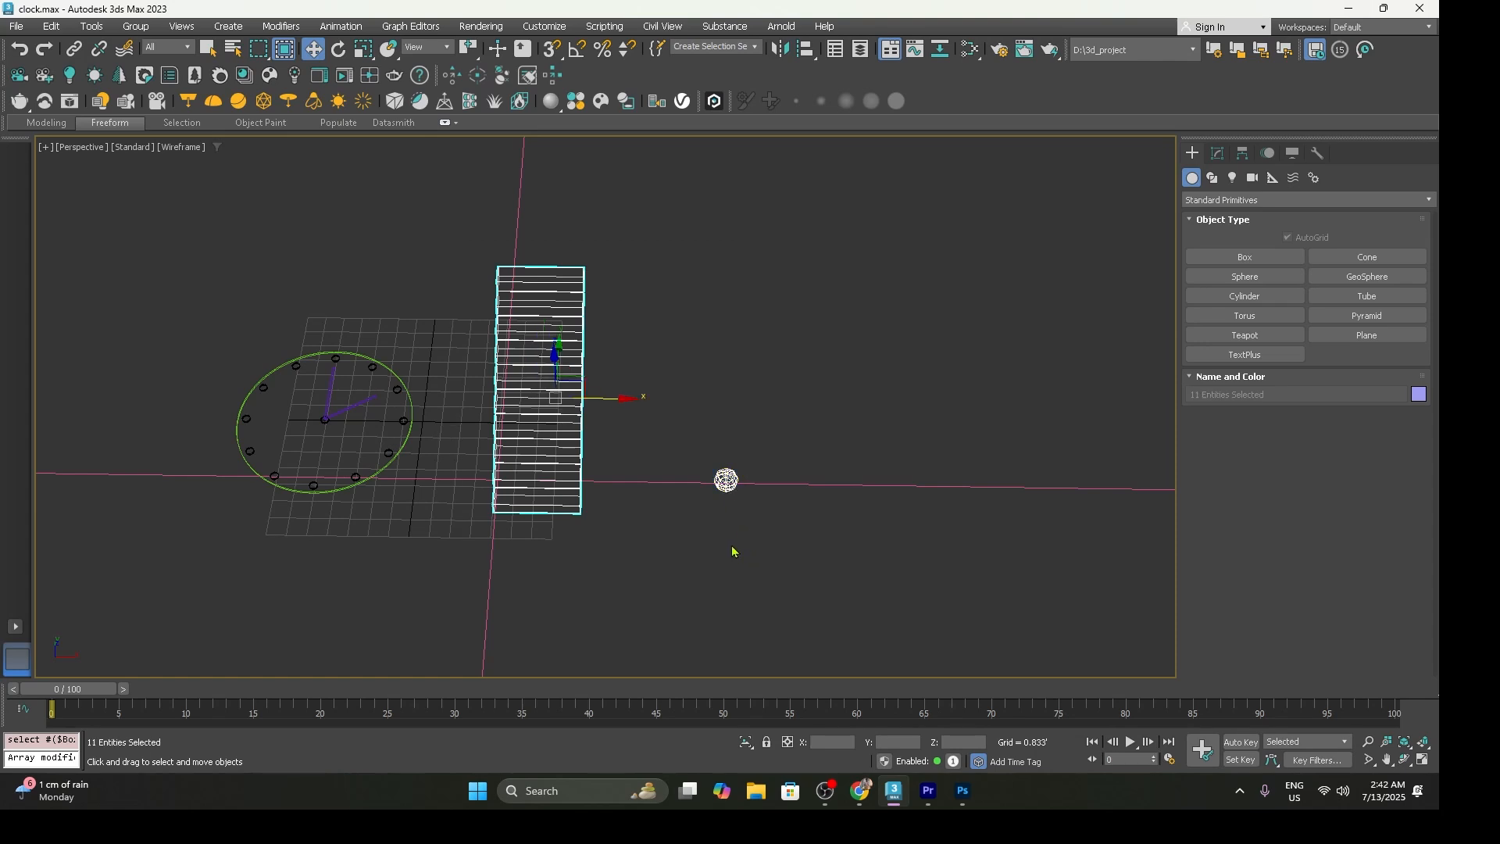
click(728, 547)
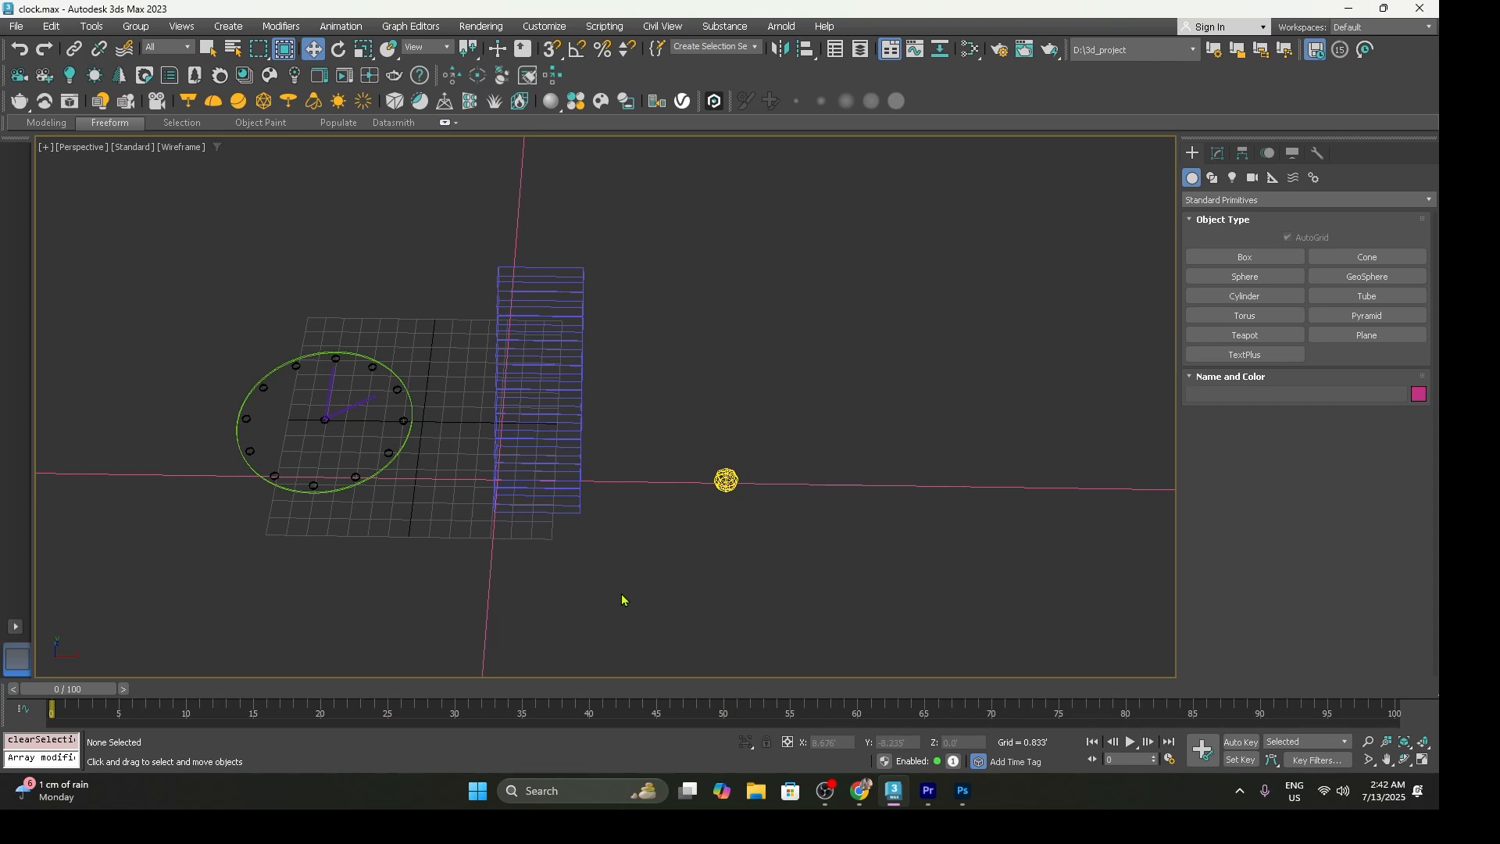
Return to the shaded view with edged faces and move the clock group along X to about -3.205'
key(F3)
mouse_move(559, 539)
alt+middle_down()
mouse_move(625, 529)
mouse_move(640, 506)
alt+middle_up()
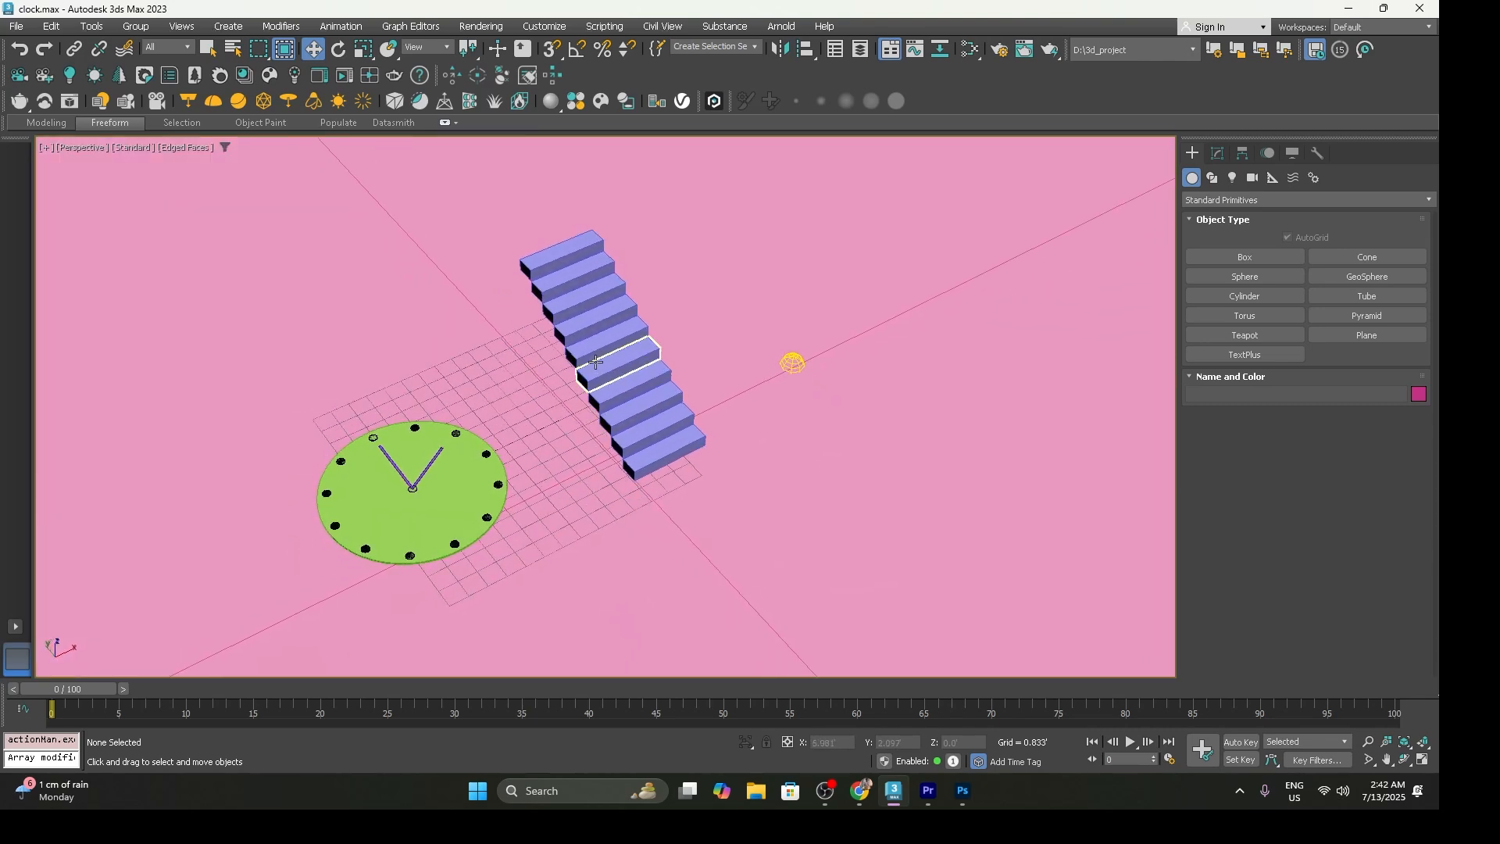
click(550, 278)
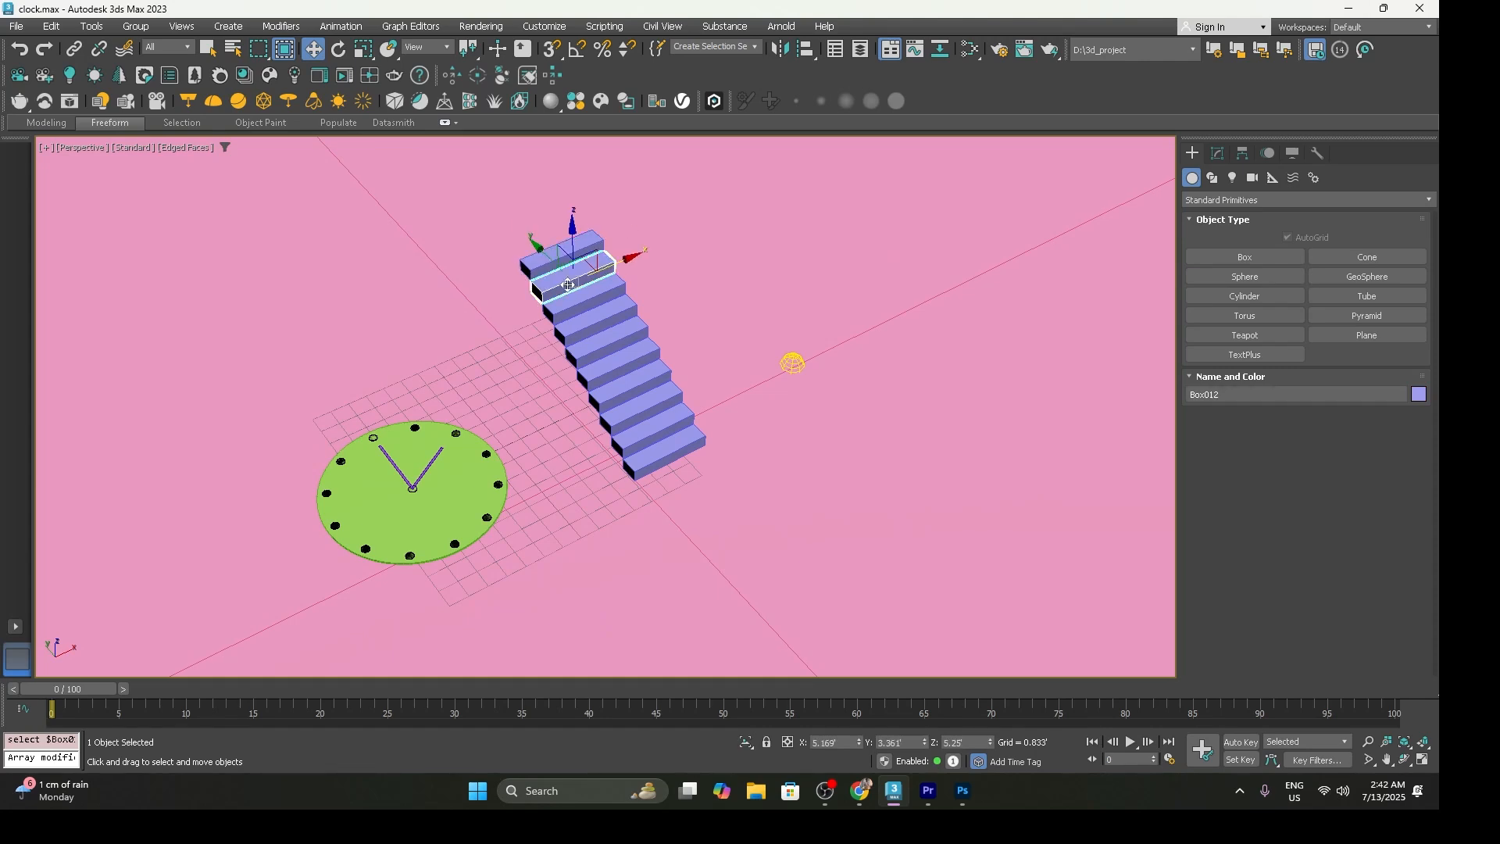
click(578, 304)
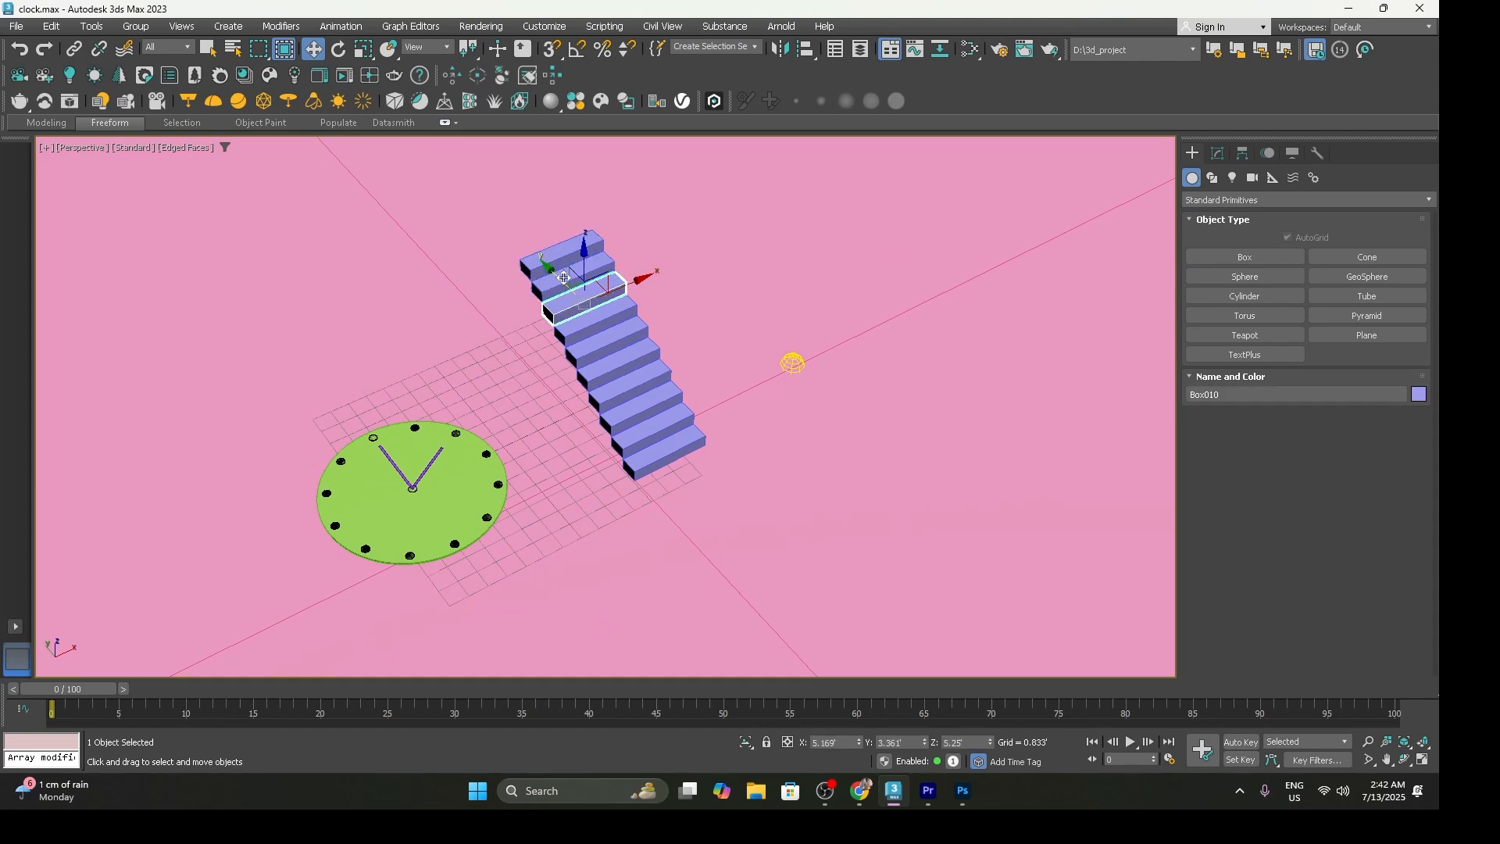
click(479, 486)
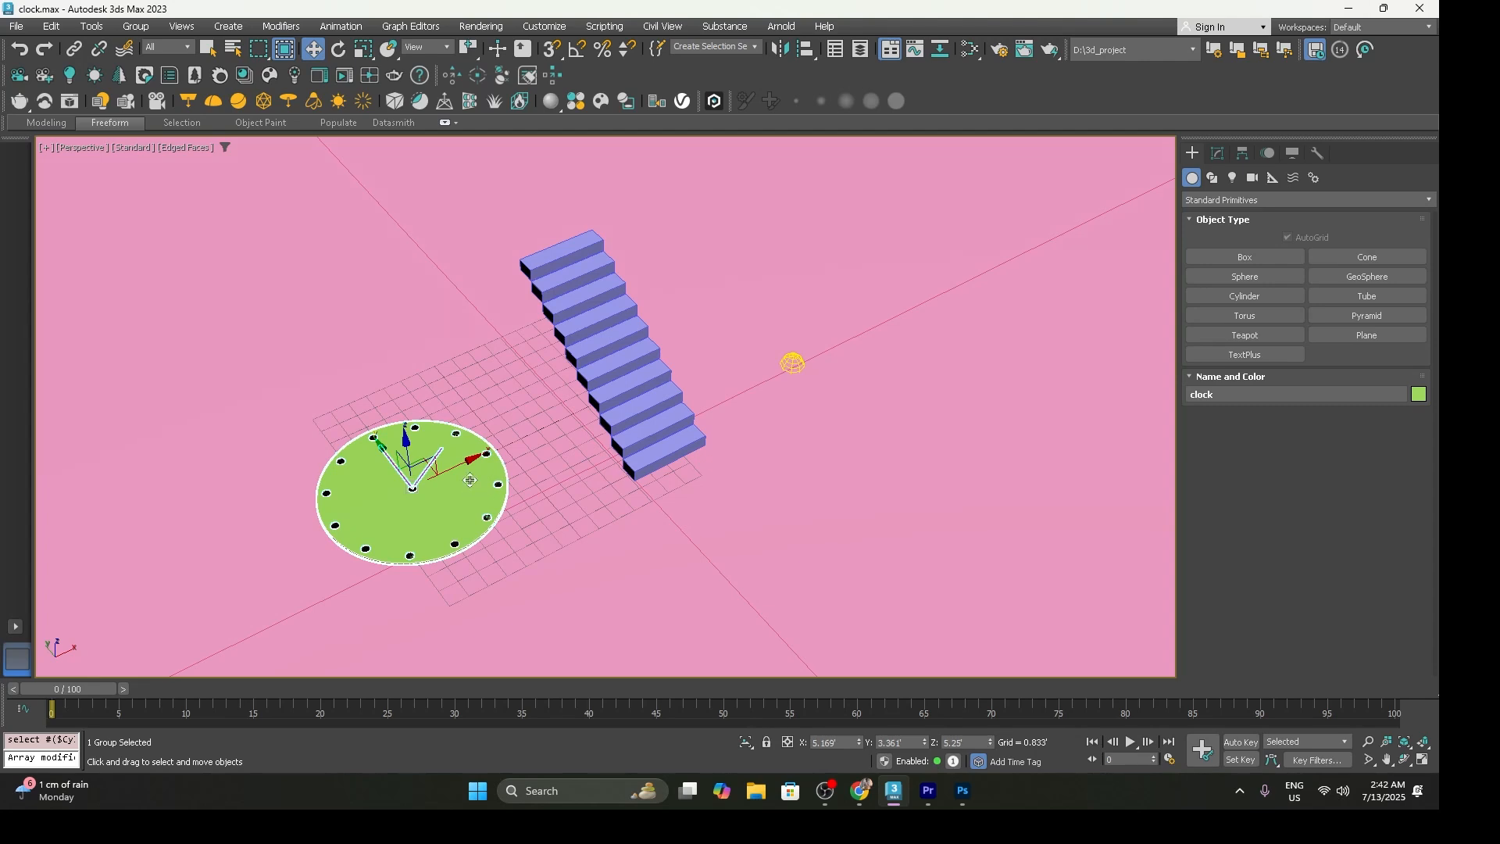
drag(463, 464, 486, 453)
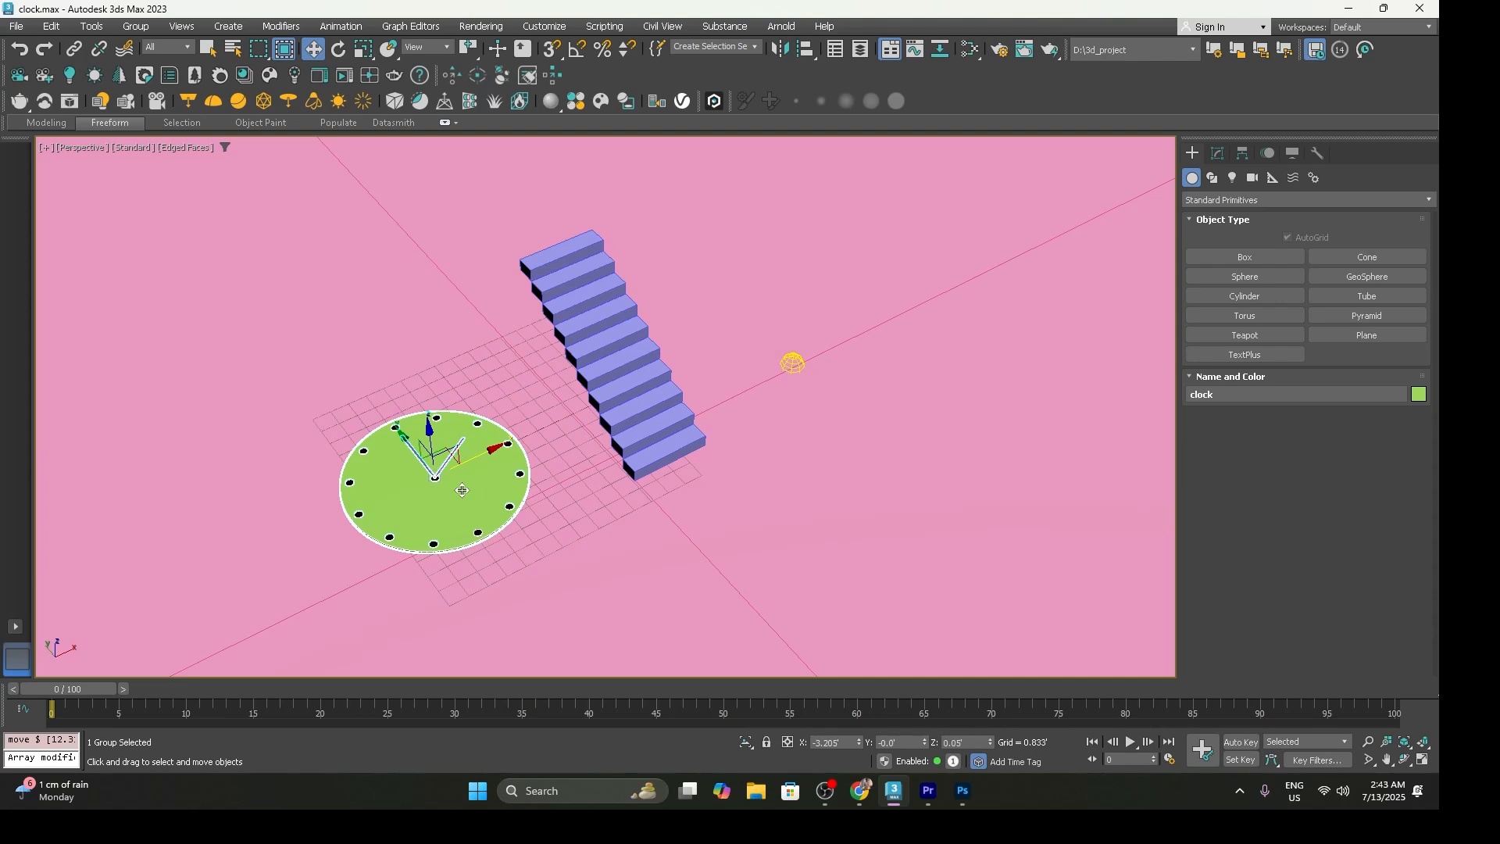
Invert the selection to everything except the clock, and clear it
key(ctrl+i)
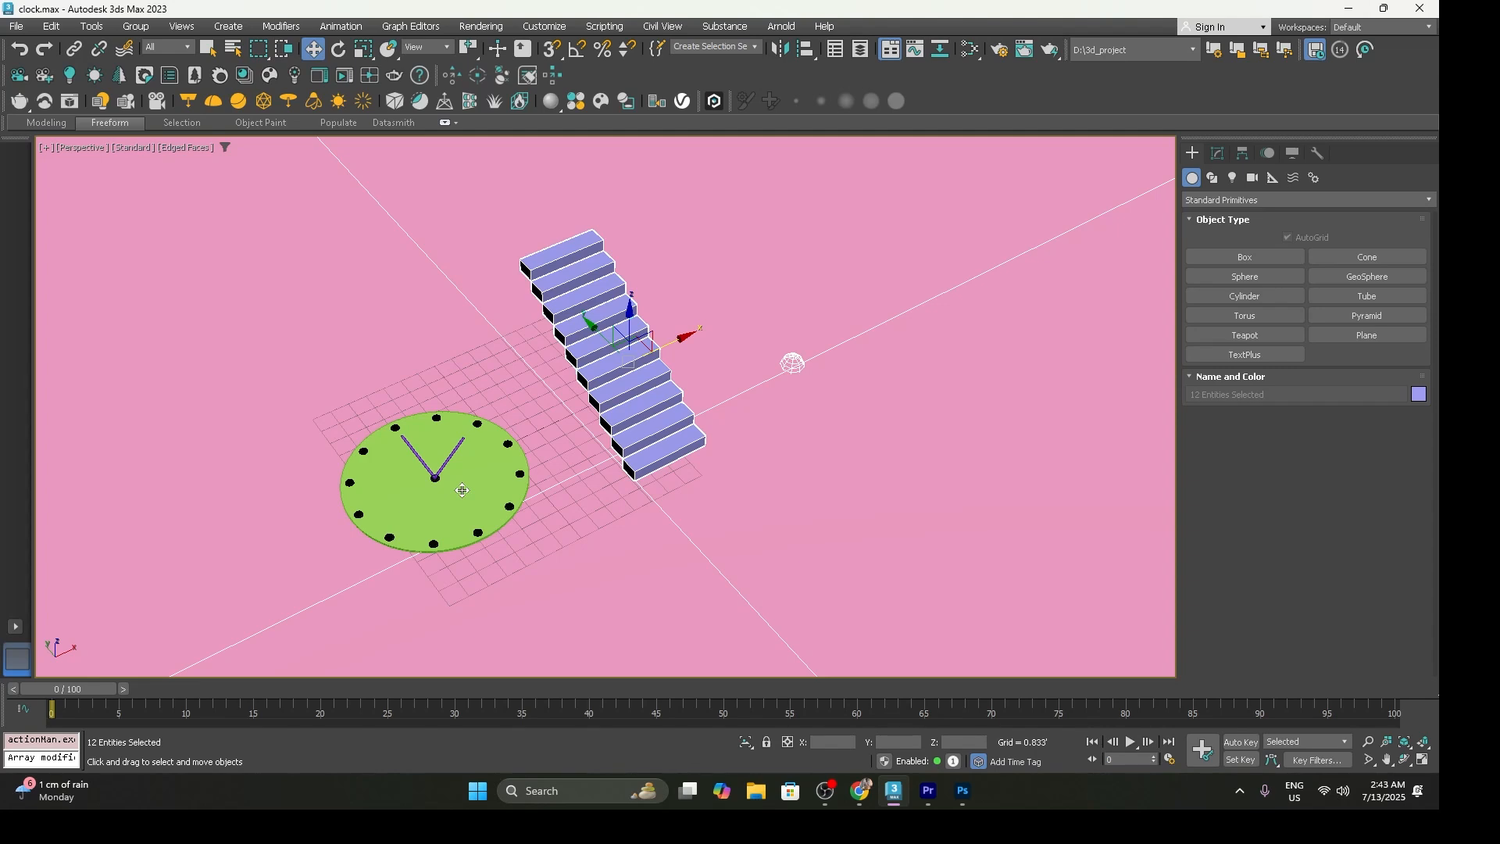
click(457, 336)
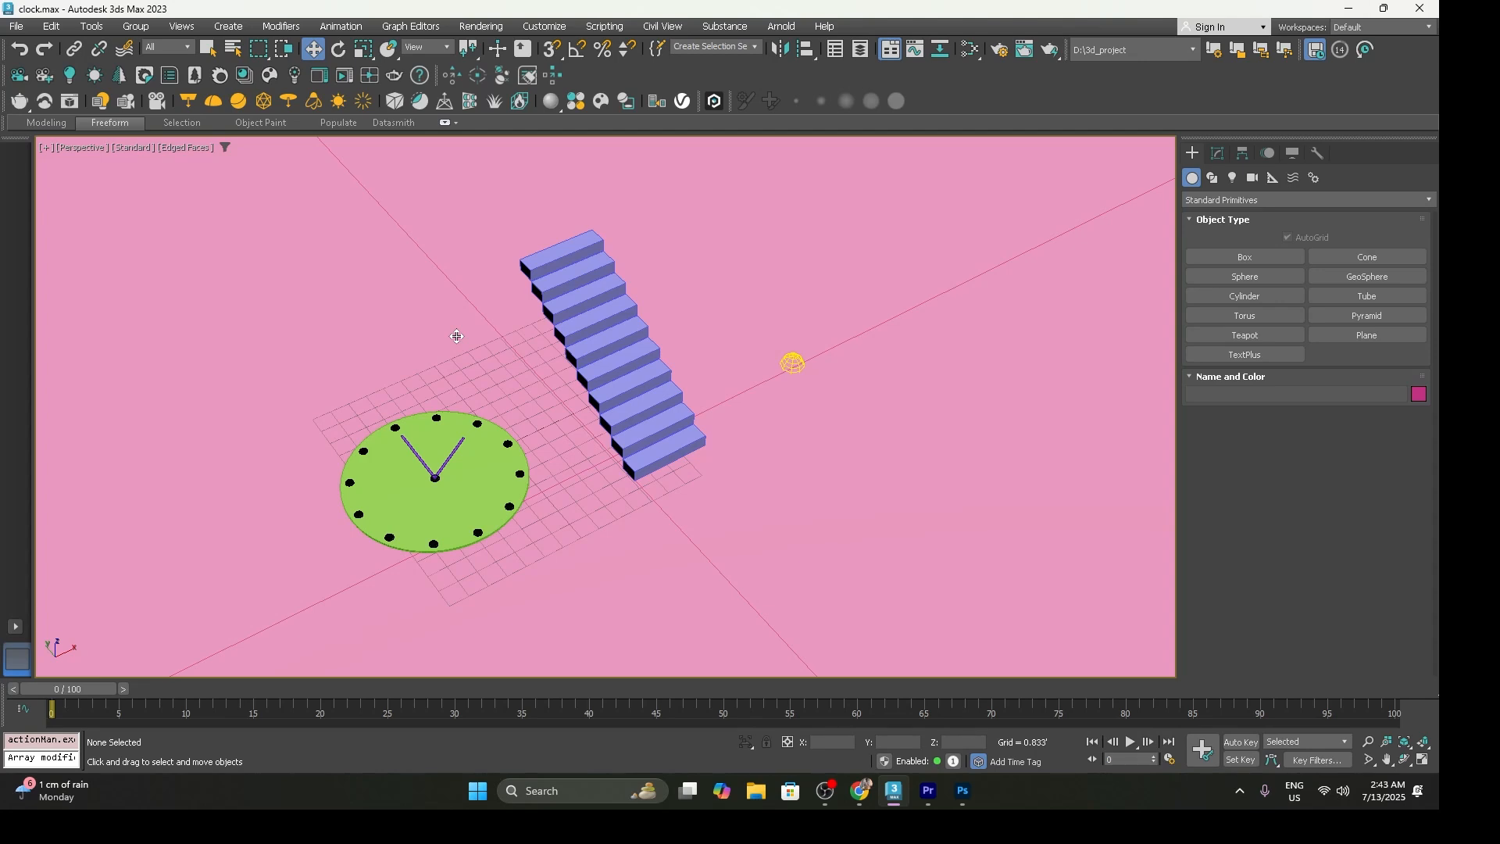
click(467, 163)
Select the first, second and fourth stair steps from the top, and deselect everything
click(564, 259)
ctrl+click(571, 283)
ctrl+click(587, 332)
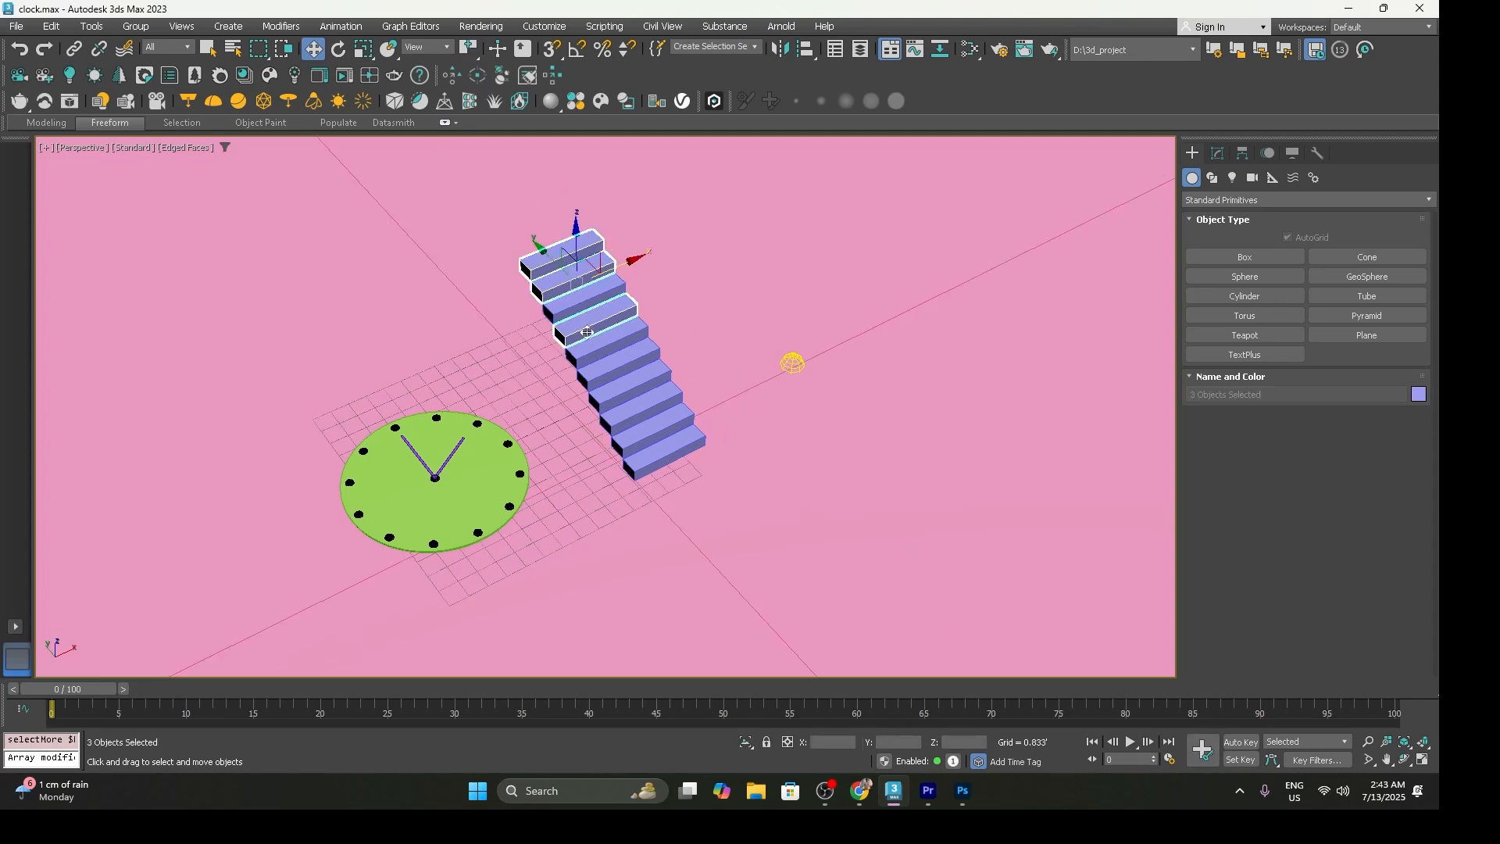
key(ctrl+d)
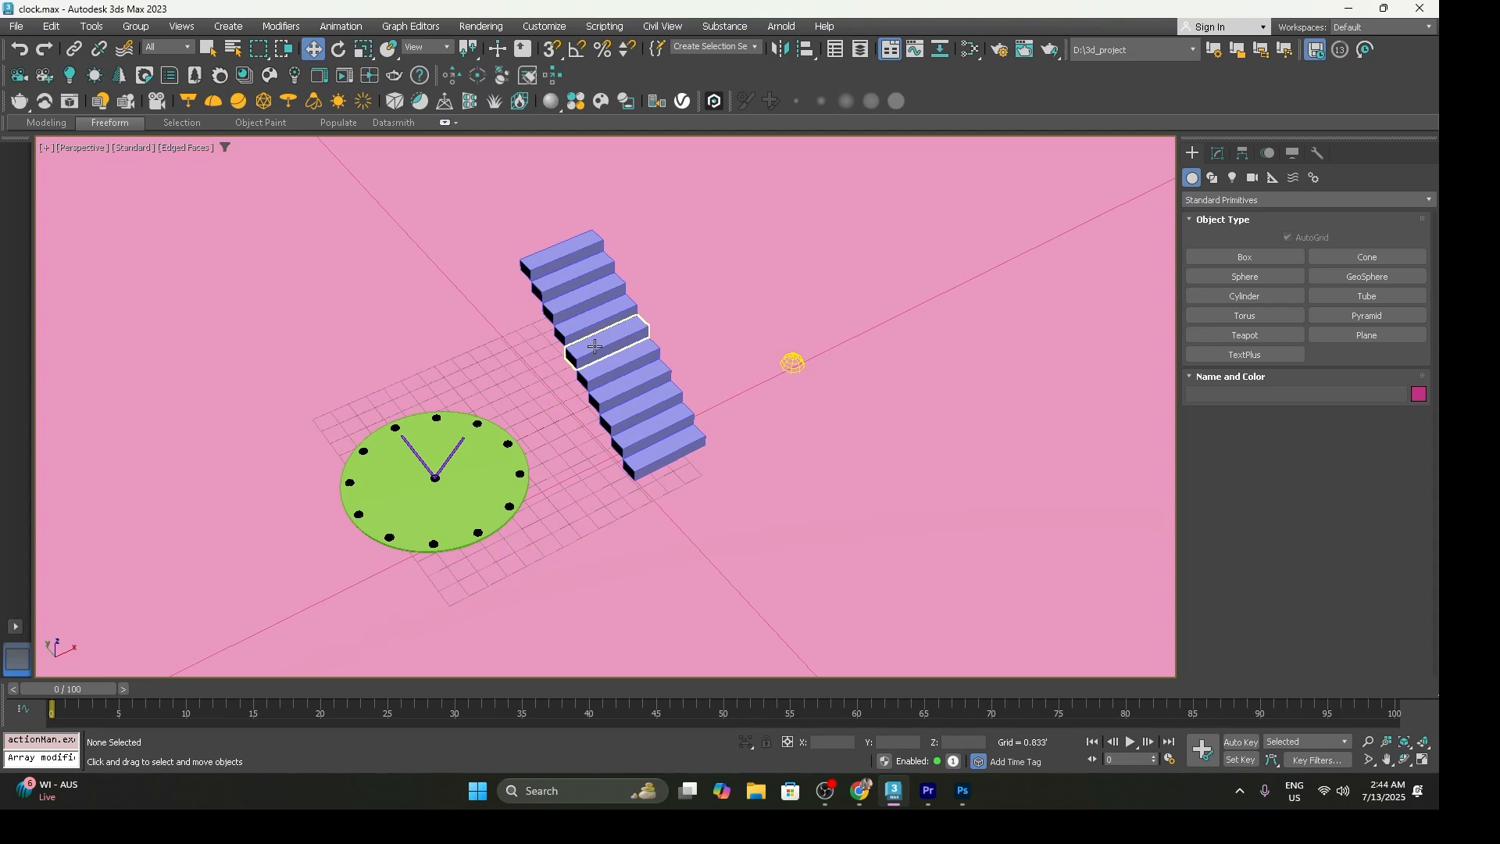
Select the fifth stair step from the top, and select every other object in its place
click(596, 345)
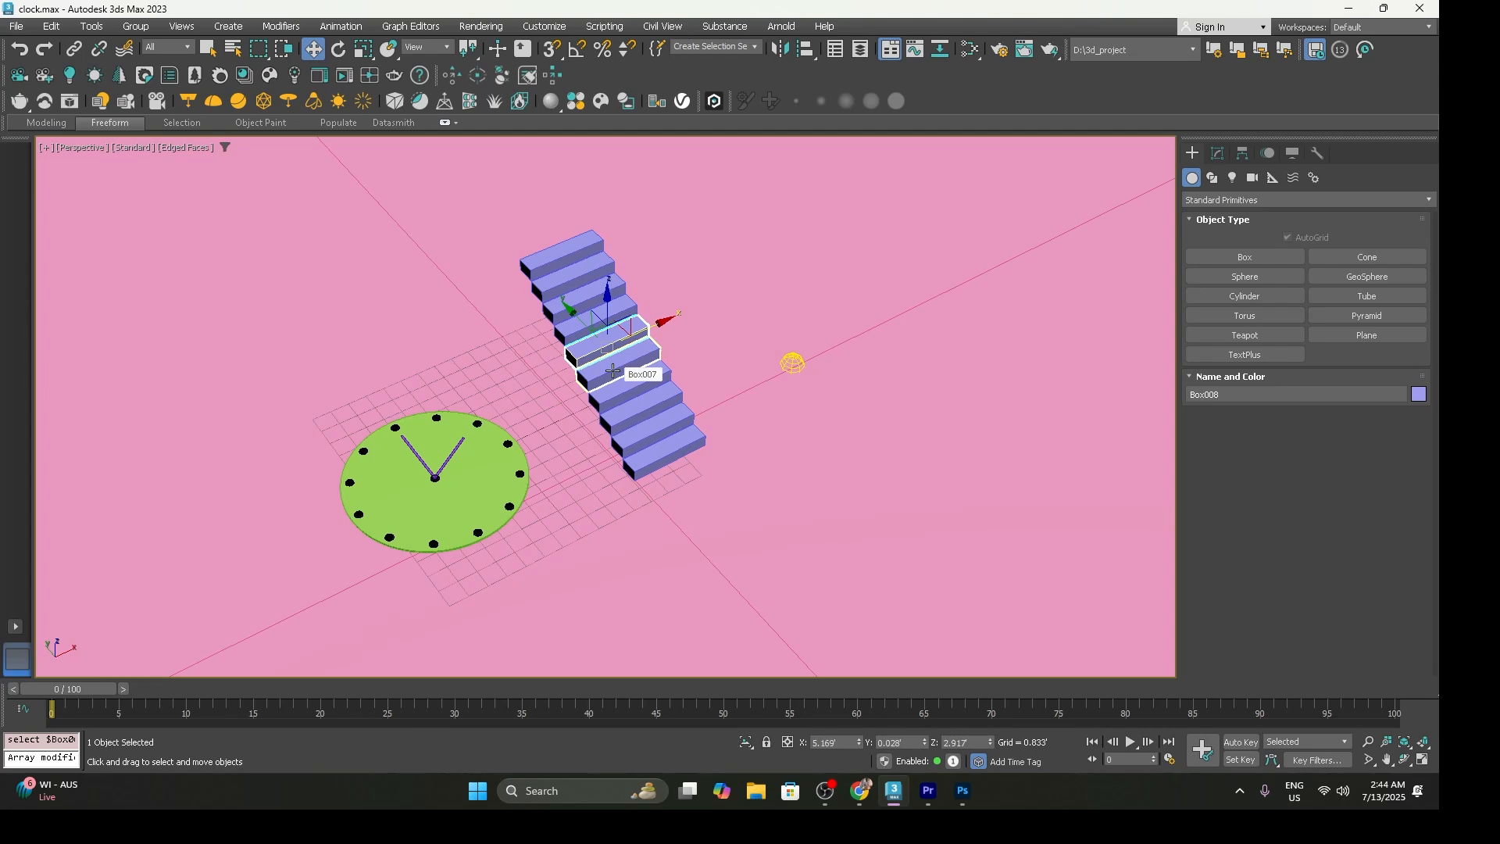
key(ctrl+a)
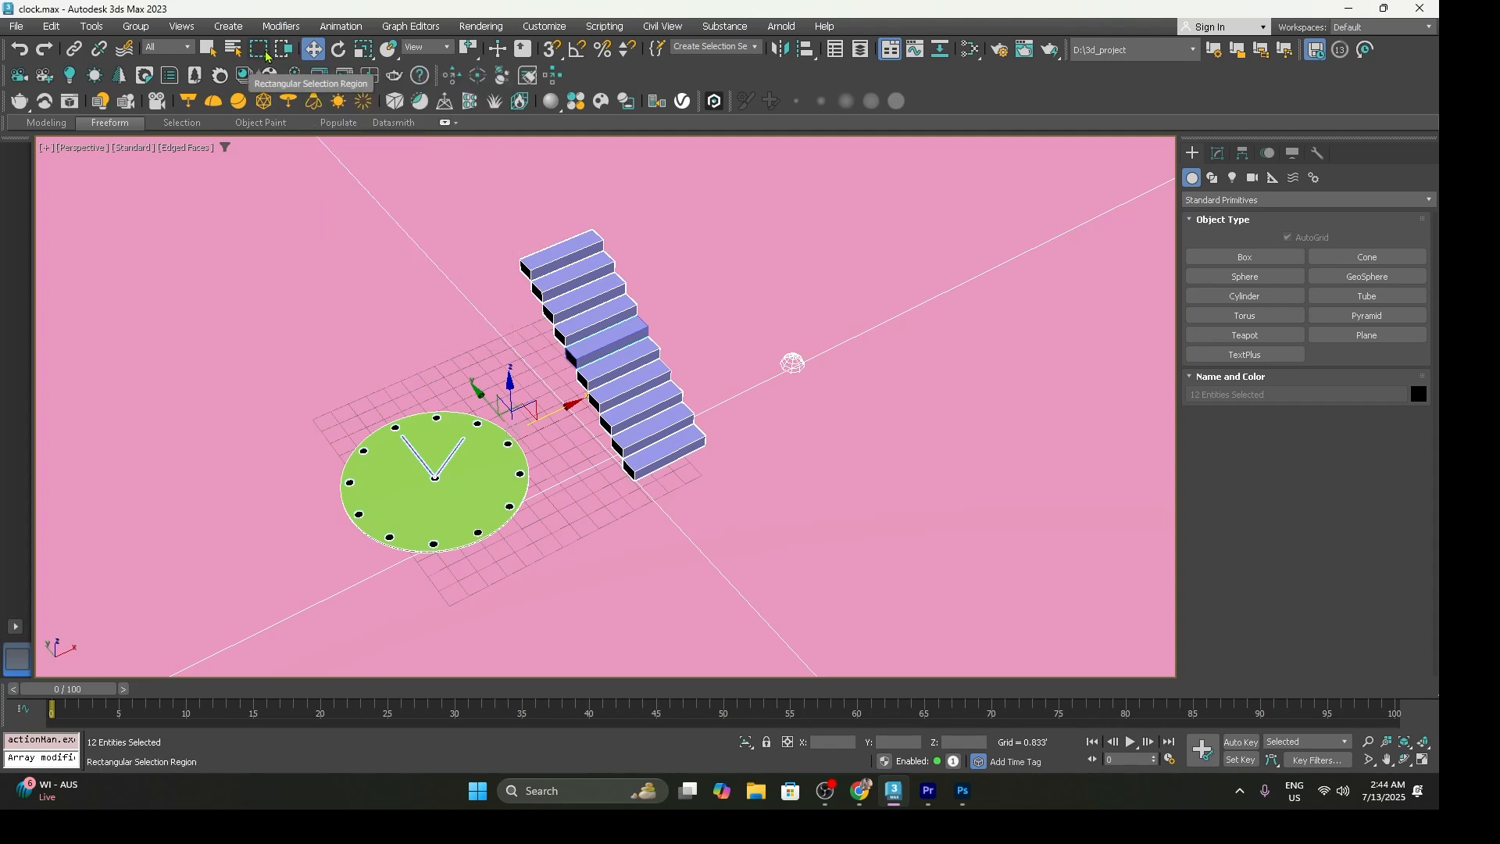
Set the selection region to Circular and, in wireframe, select the clock and upper stairs with circular regions
mouse_move(265, 52)
mouse_down()
mouse_move(260, 171)
mouse_move(260, 83)
mouse_move(261, 108)
mouse_up()
click(492, 337)
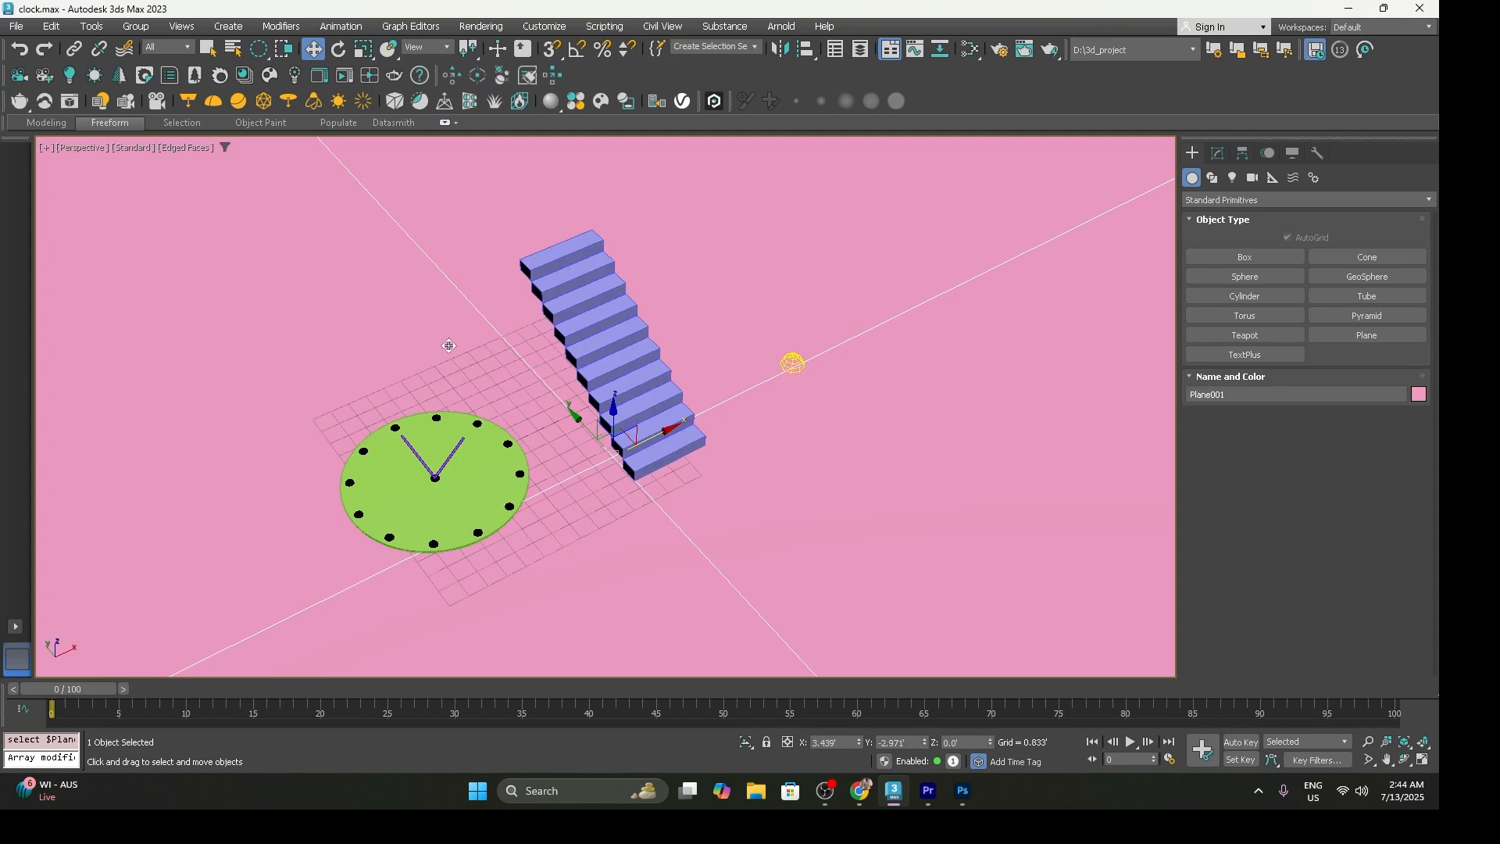
key(F3)
drag(455, 355, 583, 492)
drag(500, 381, 599, 458)
Set the selection region to Fence and enclose the upper stair steps with a closed polygon to select them
drag(259, 49, 262, 123)
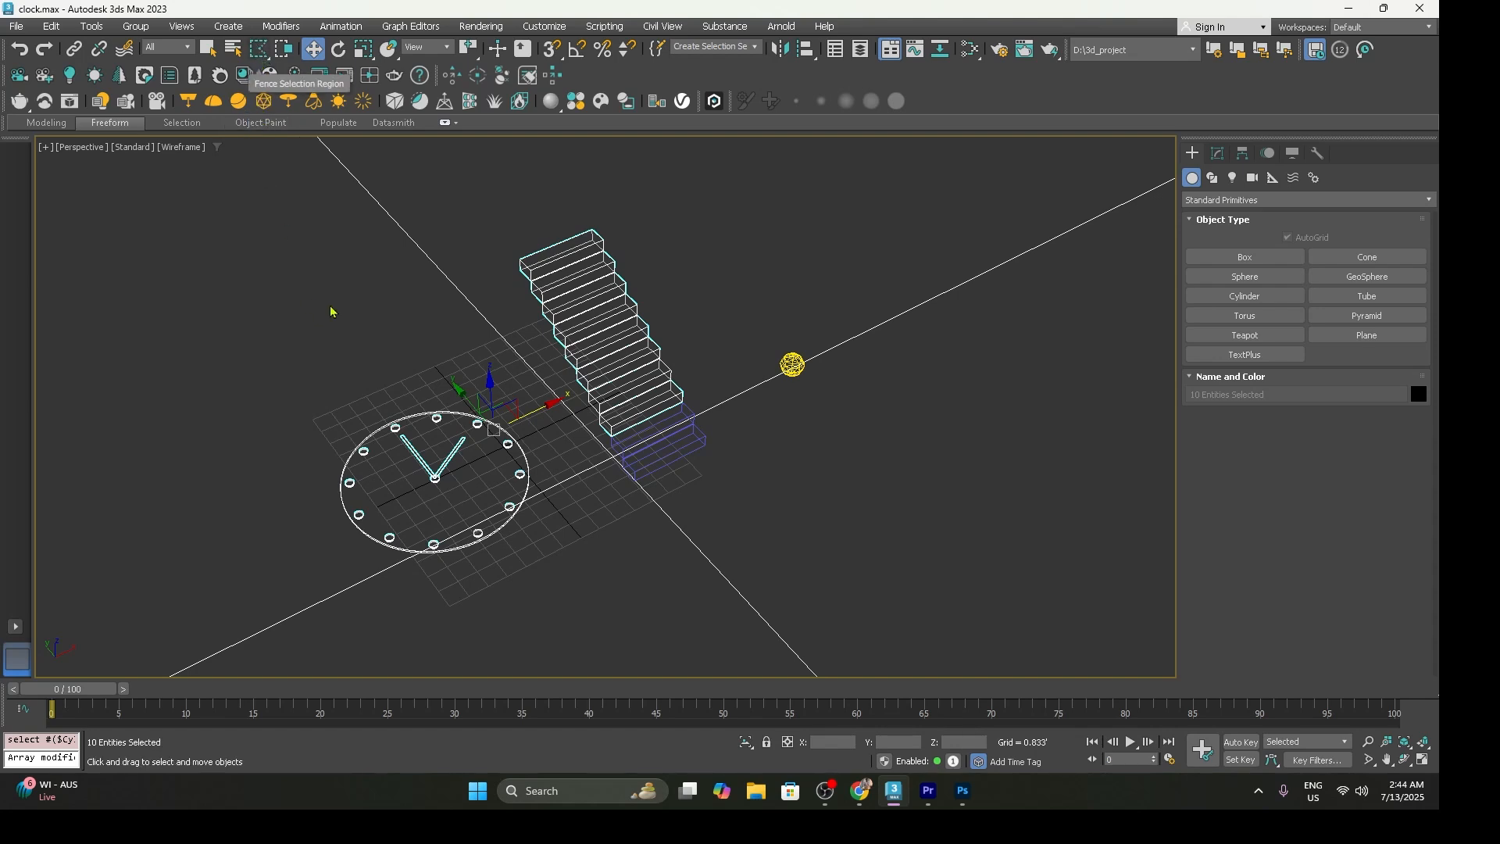
mouse_move(364, 345)
mouse_down()
mouse_move(465, 274)
mouse_move(474, 244)
mouse_up()
click(629, 216)
click(702, 274)
click(709, 337)
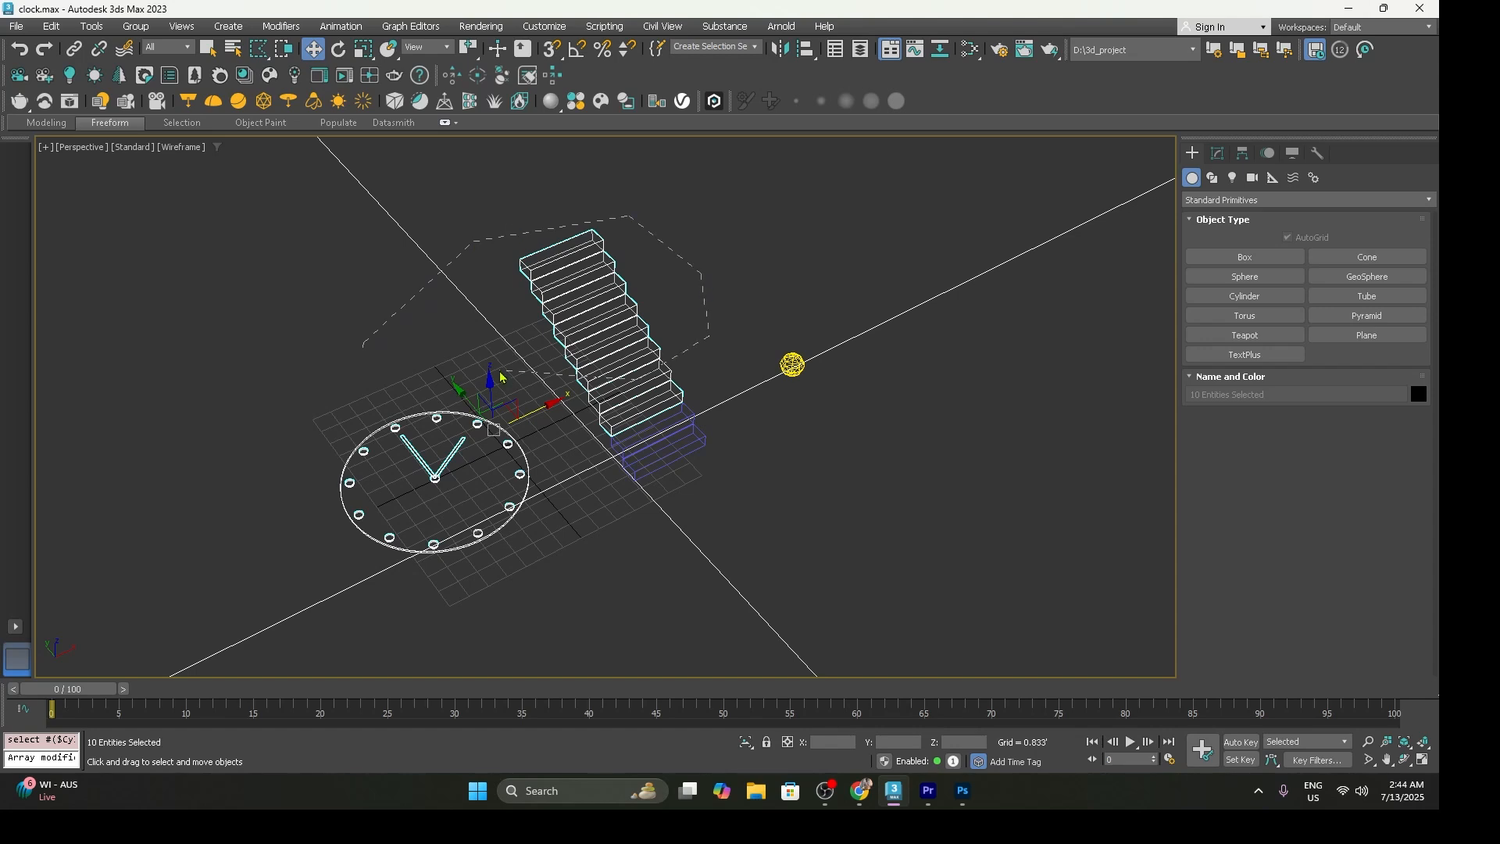
click(364, 346)
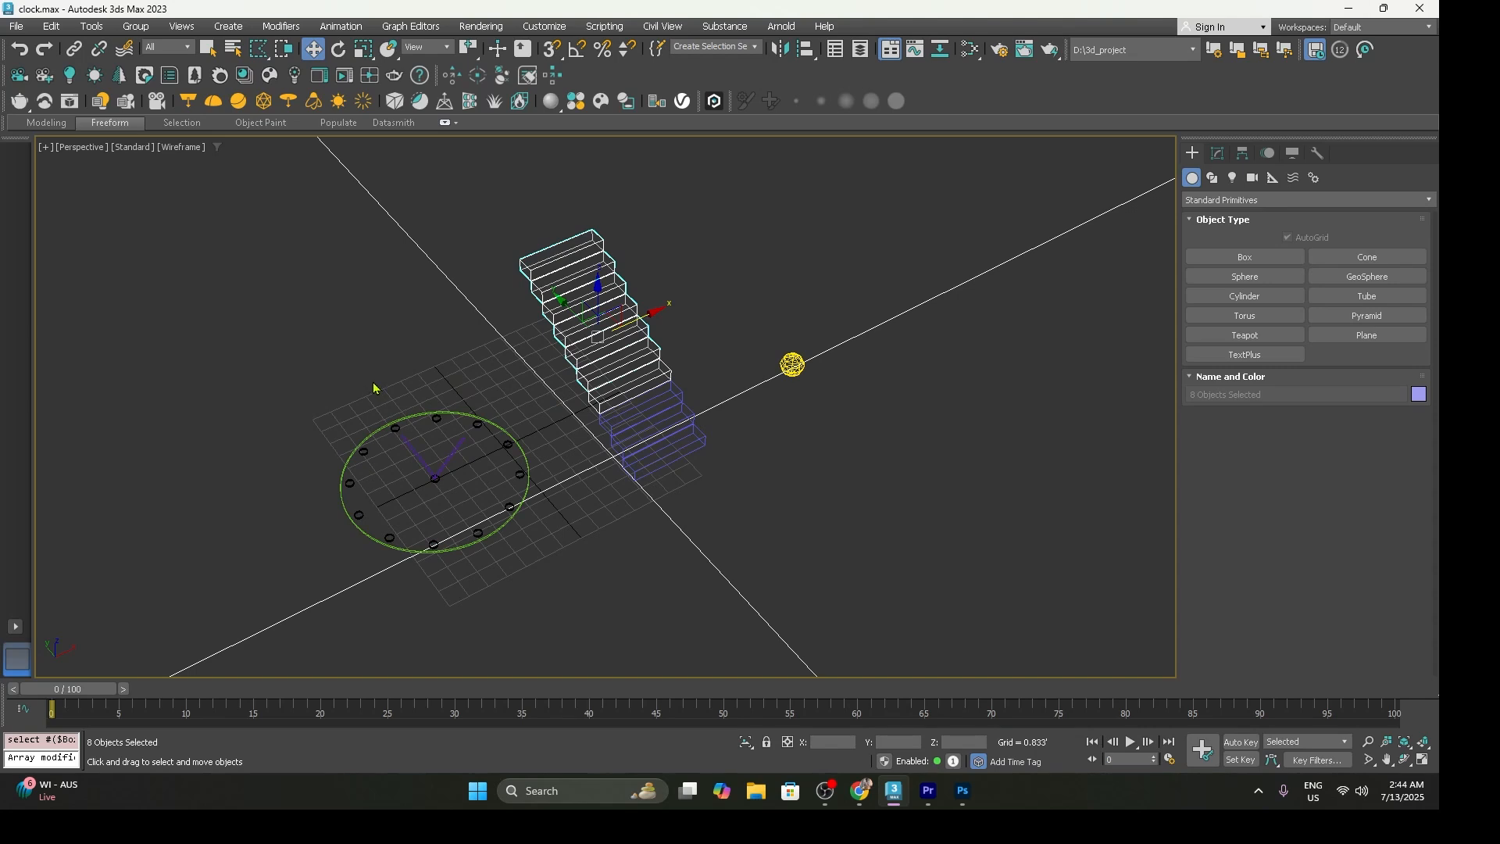
Set the selection region to Lasso and select the upper stair steps with a freehand outline
drag(259, 50, 264, 147)
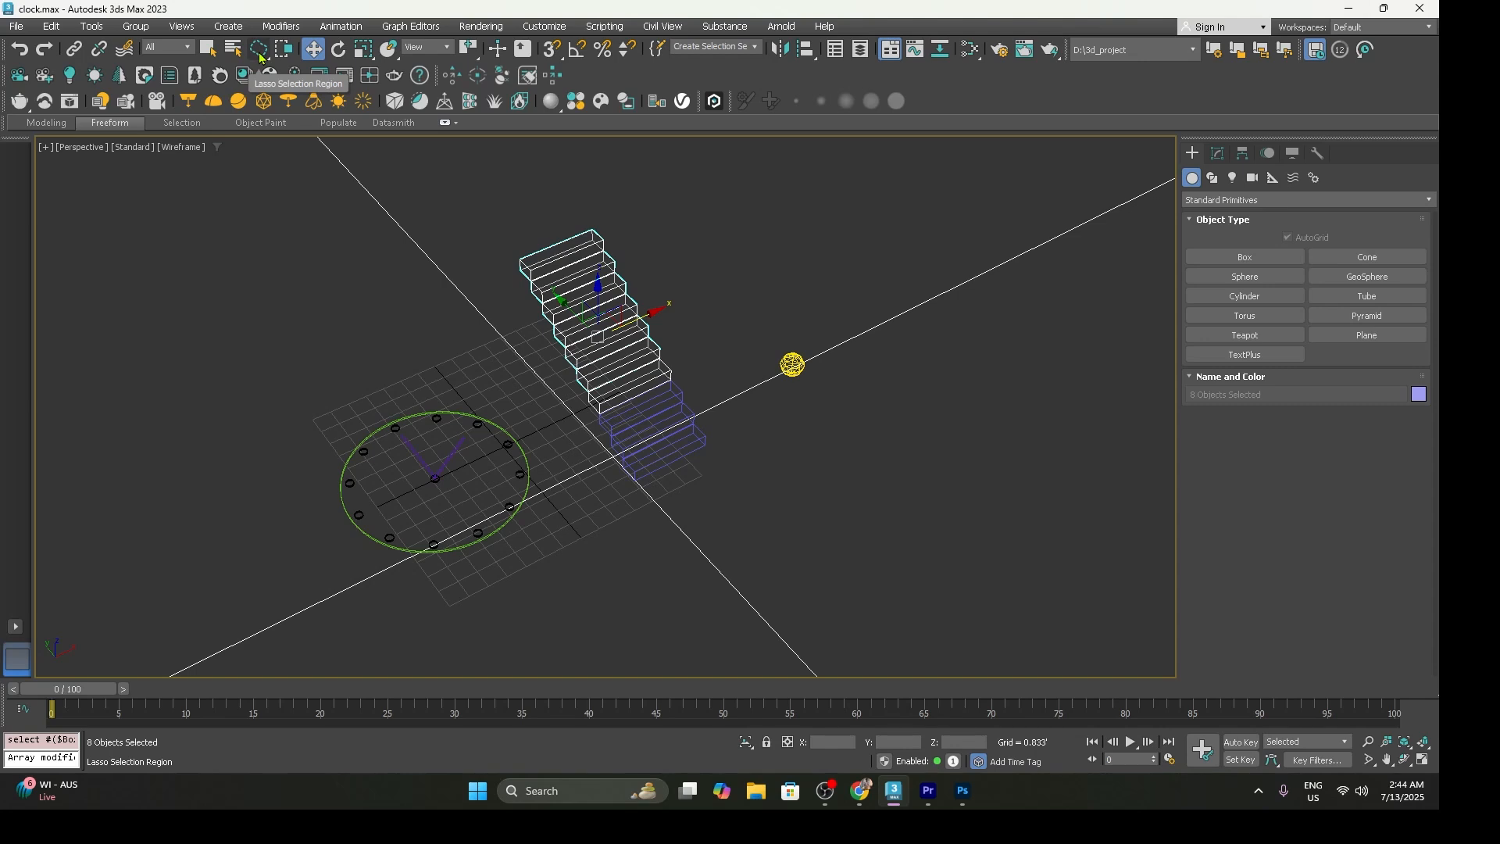
mouse_move(368, 284)
mouse_down()
mouse_move(368, 297)
mouse_move(433, 224)
mouse_move(583, 192)
mouse_move(699, 294)
mouse_move(656, 348)
mouse_move(569, 406)
mouse_move(372, 312)
mouse_up()
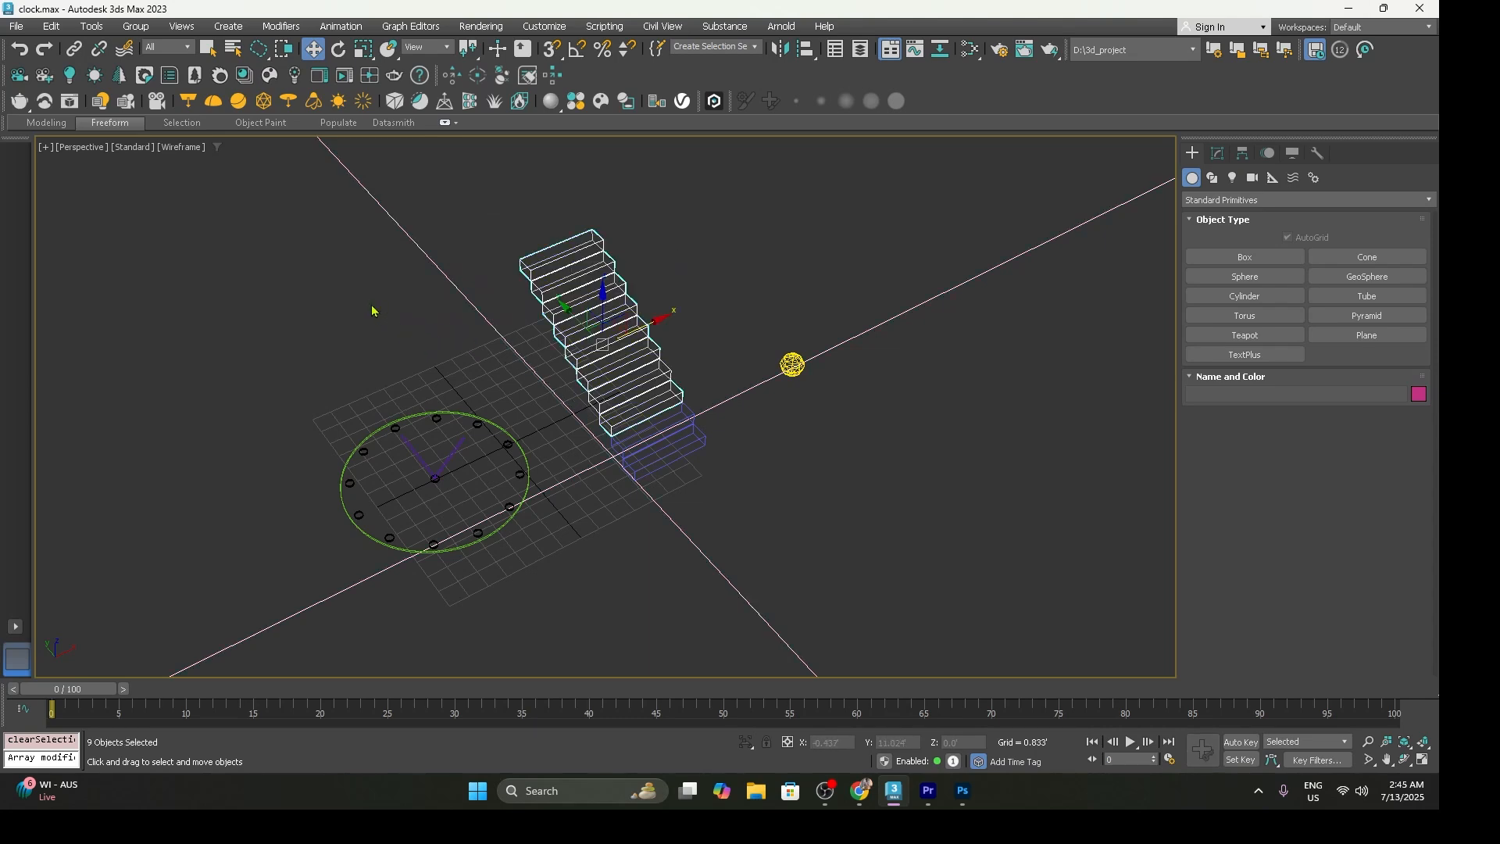
Set the selection region to Paint, brush over the clock, stairs and ground plane to select them, and restore the Rectangular region
click(259, 50)
drag(261, 55, 265, 186)
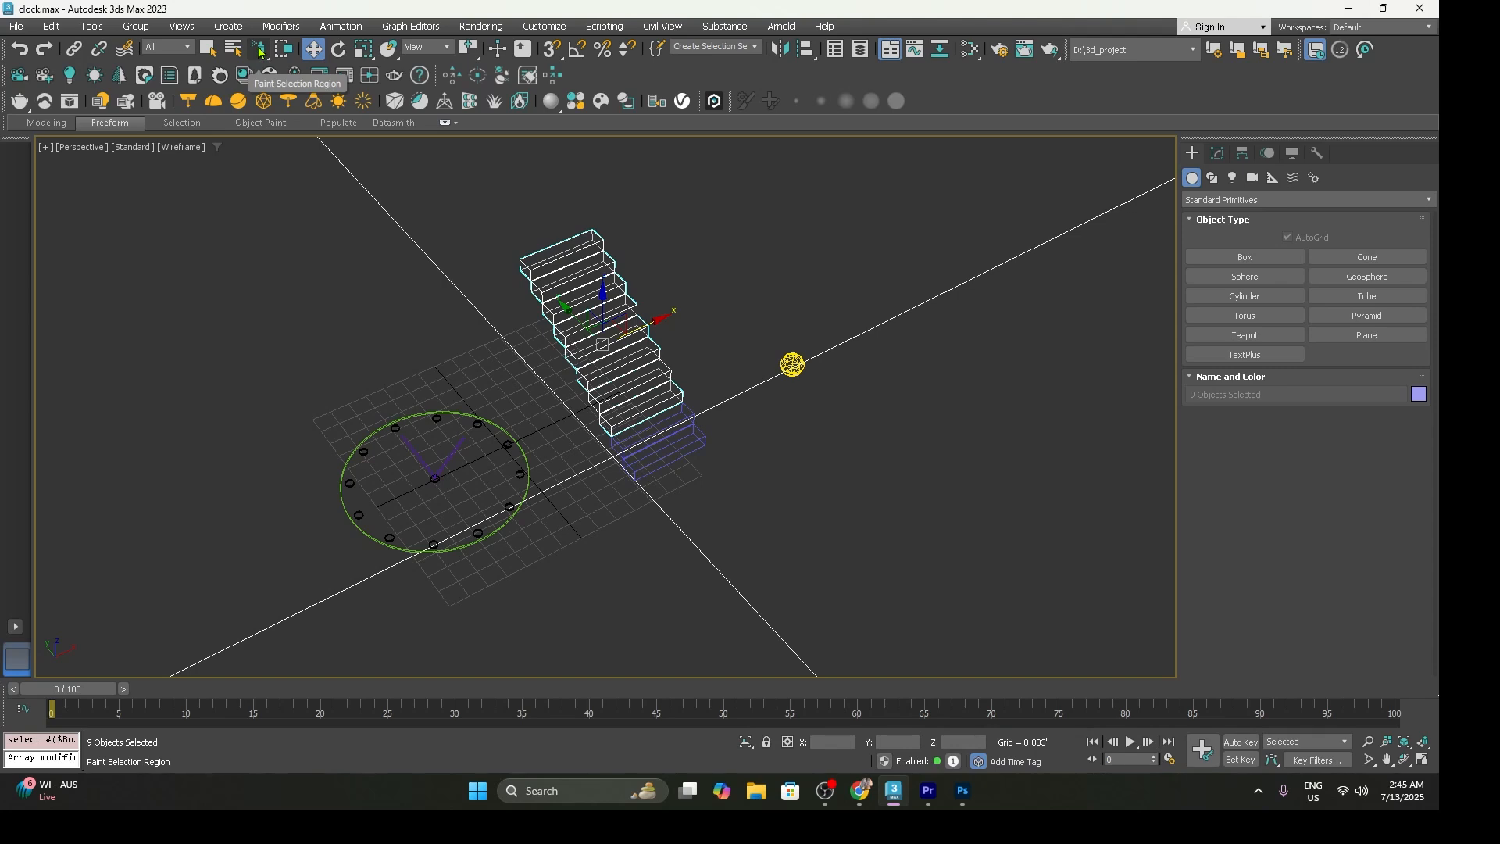
click(278, 275)
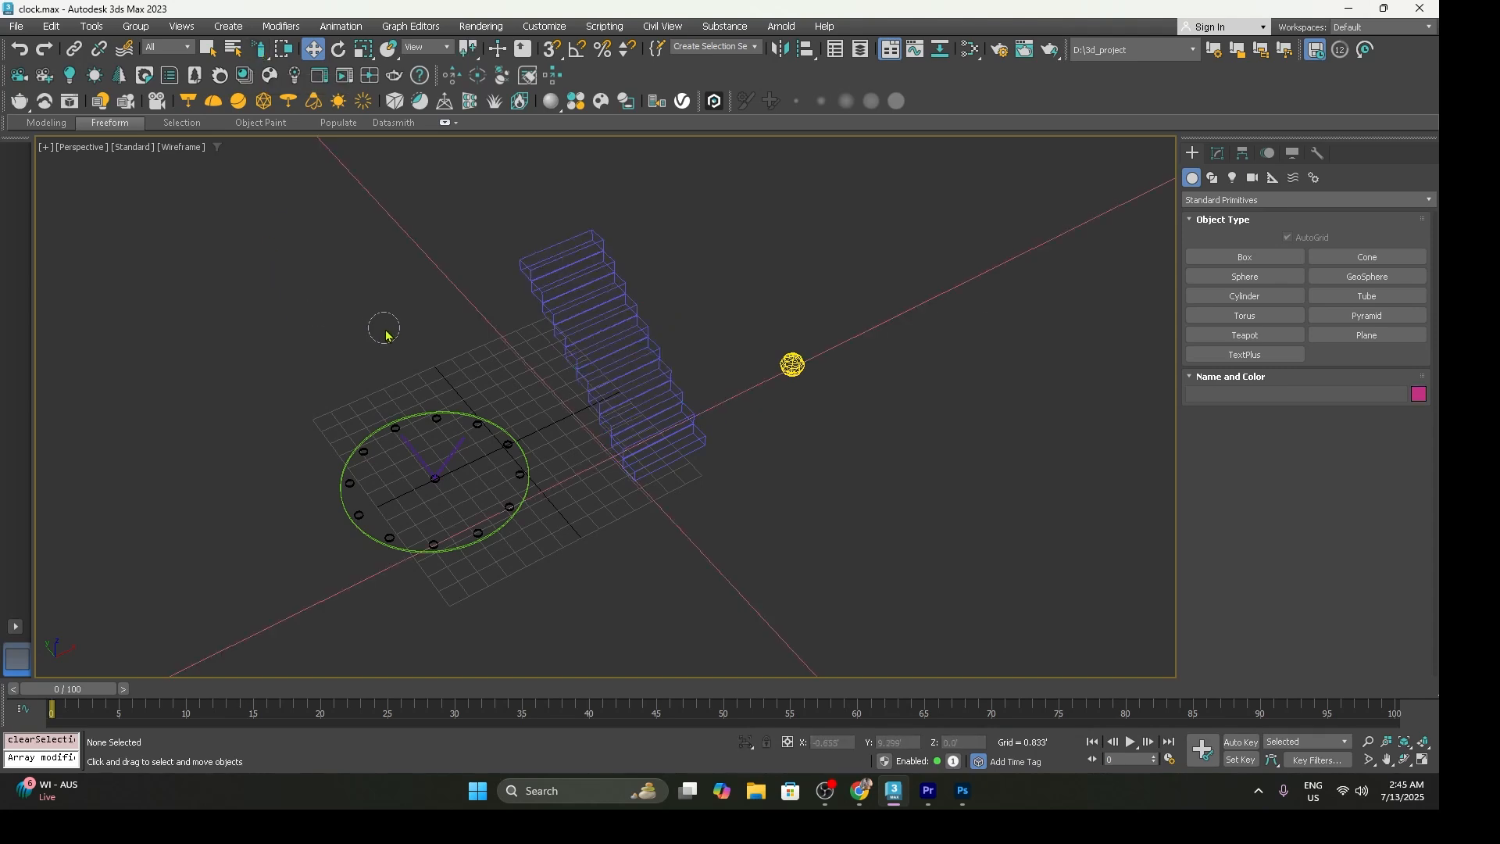
mouse_move(426, 393)
mouse_down()
mouse_move(519, 391)
mouse_move(564, 364)
mouse_move(652, 434)
mouse_move(539, 250)
mouse_up()
mouse_move(260, 50)
mouse_down()
mouse_move(264, 179)
mouse_move(260, 75)
mouse_up()
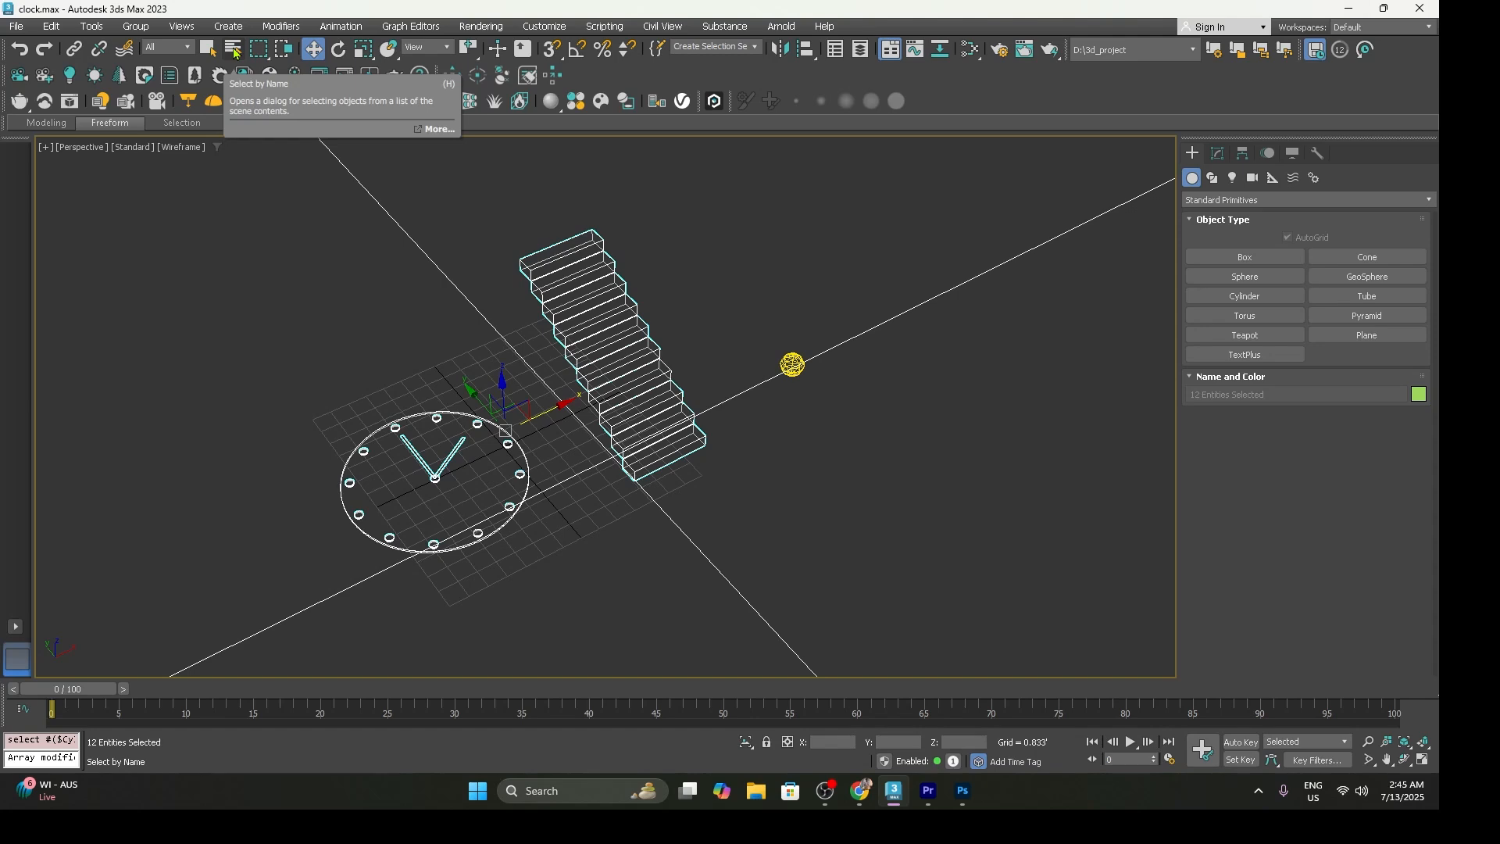
Select ArnoldLight001 by name from the scene's object list
click(235, 53)
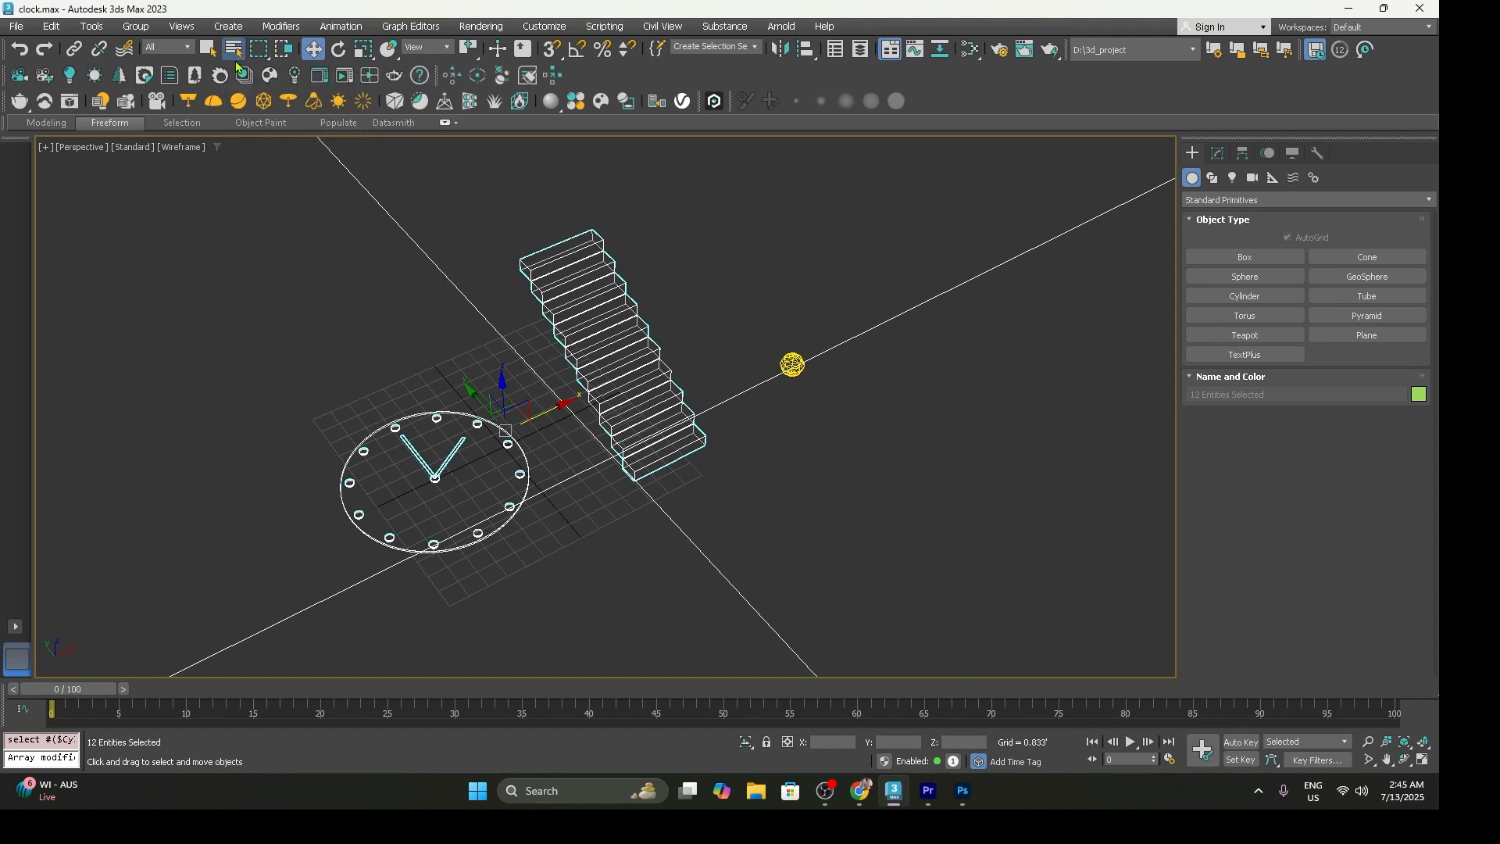
drag(141, 16, 615, 131)
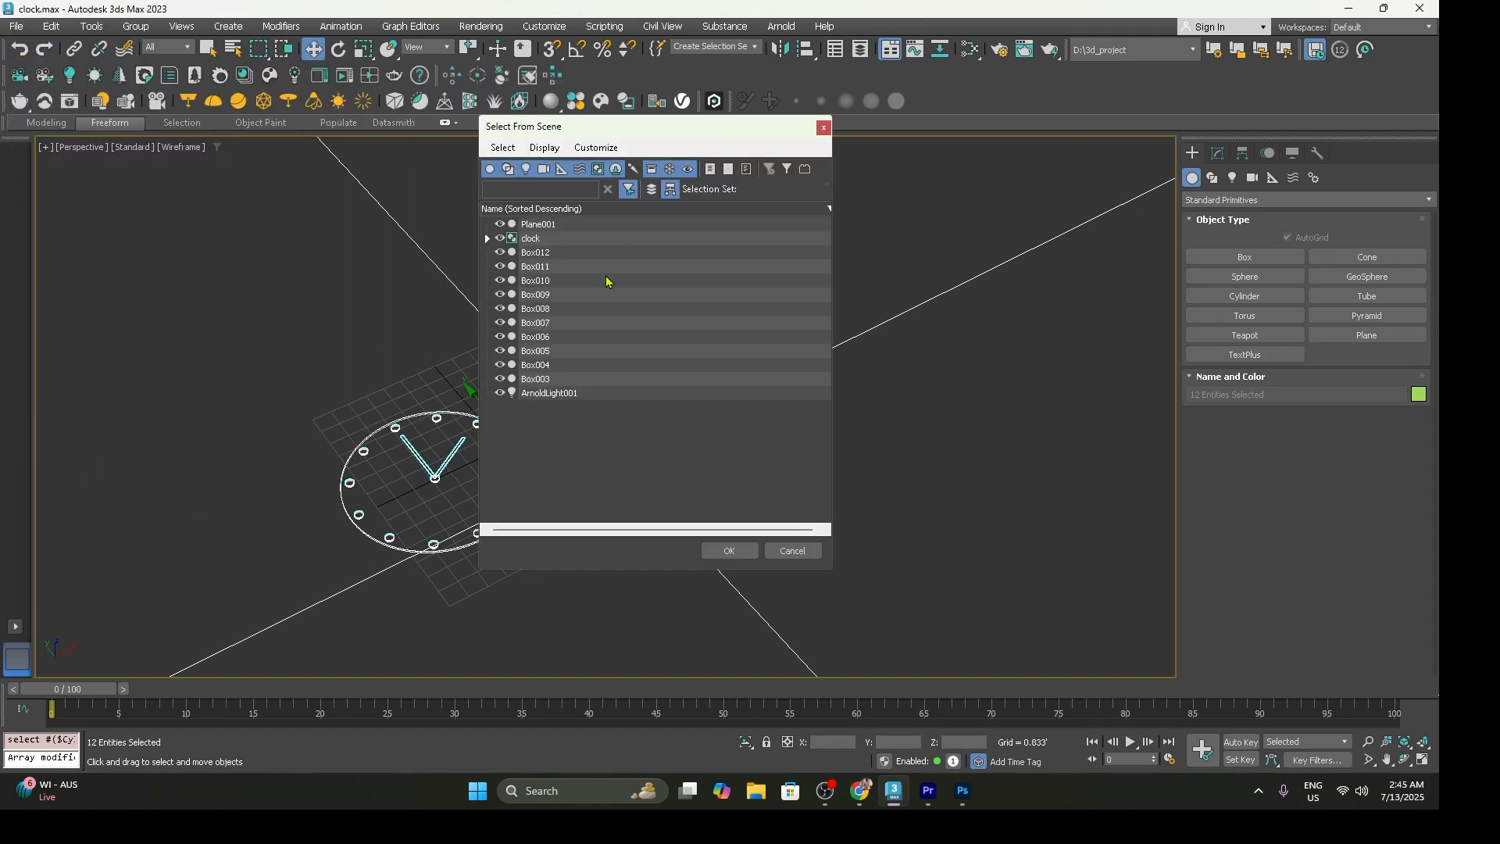
click(556, 252)
click(562, 322)
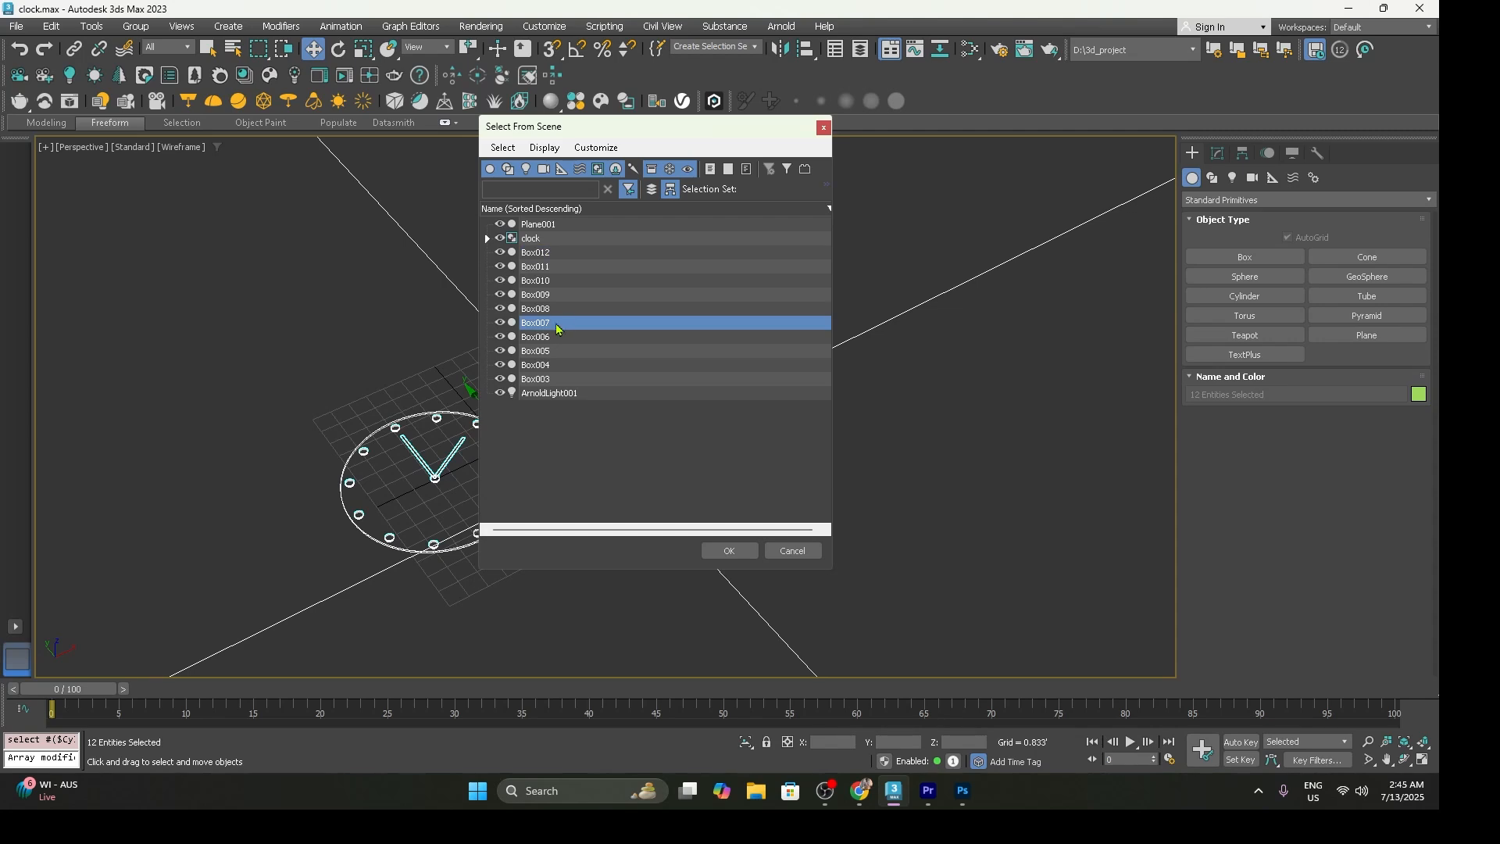
click(549, 394)
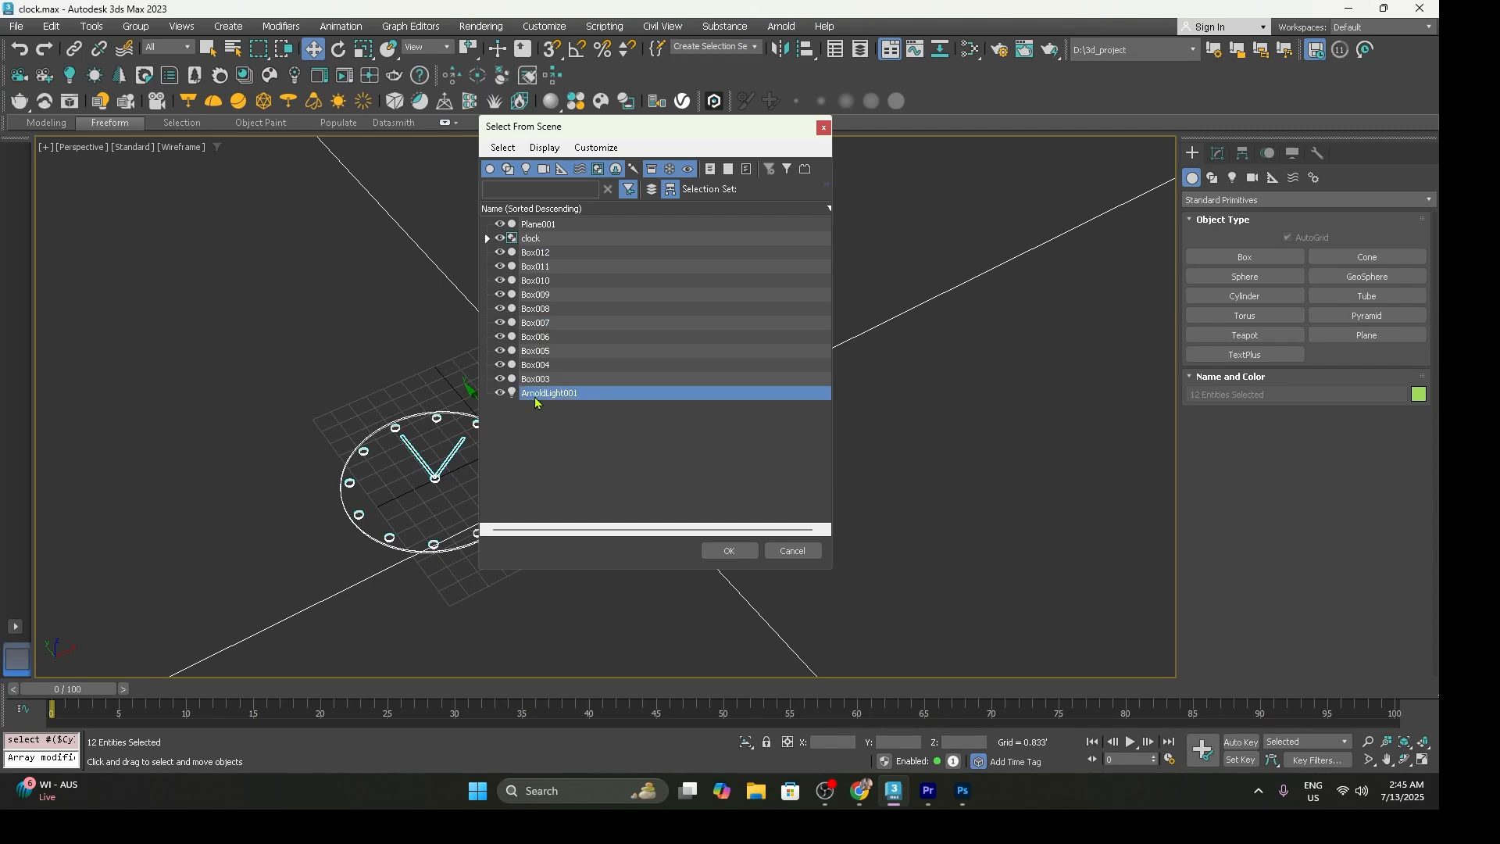
click(713, 551)
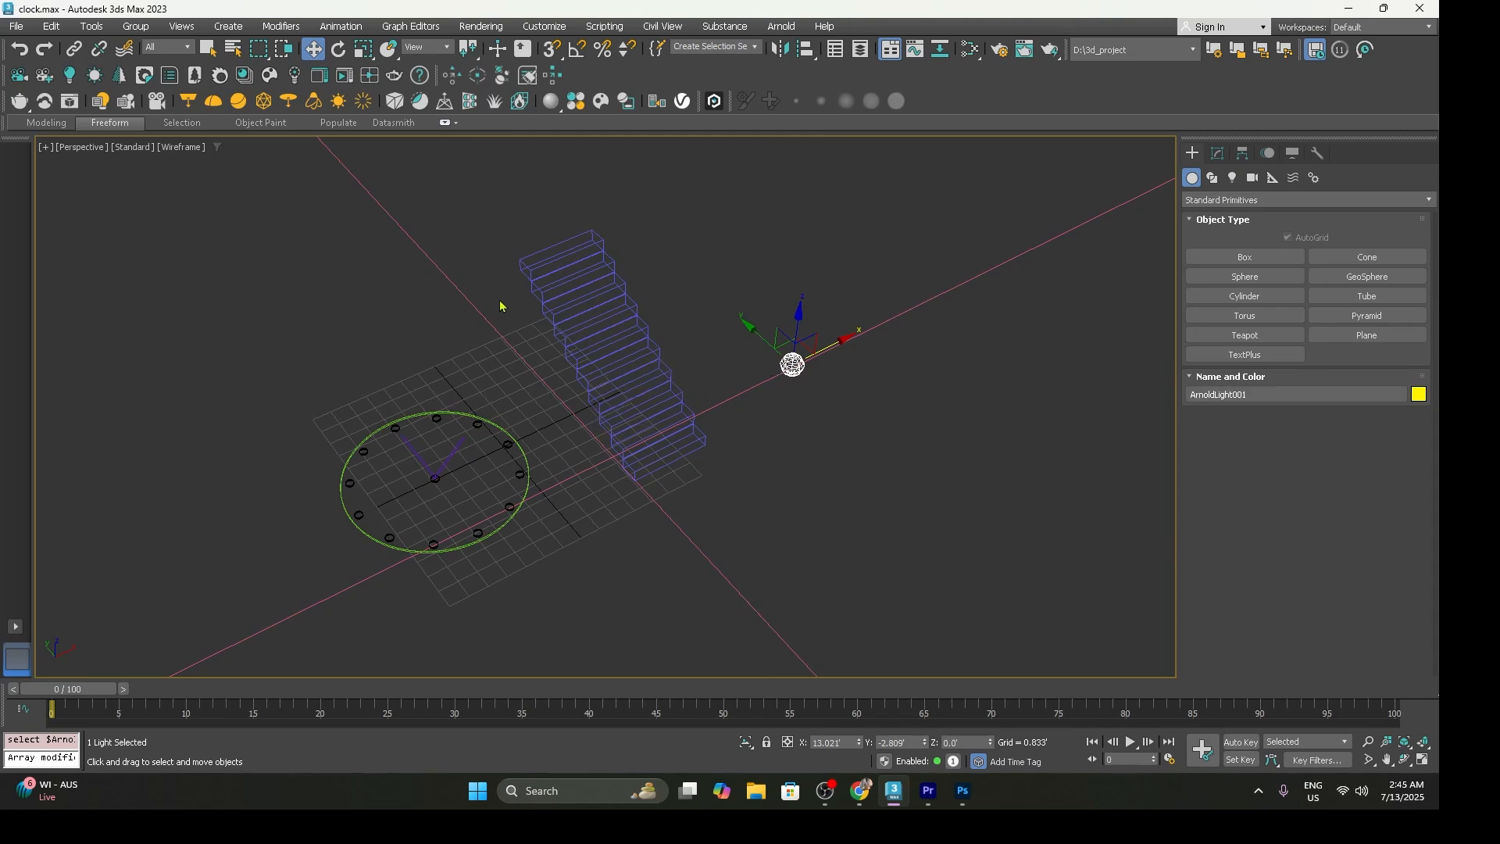
Select the stair steps Box010, Box009, Box008, Box007 and Box004 together by name from the scene's object list
key(h)
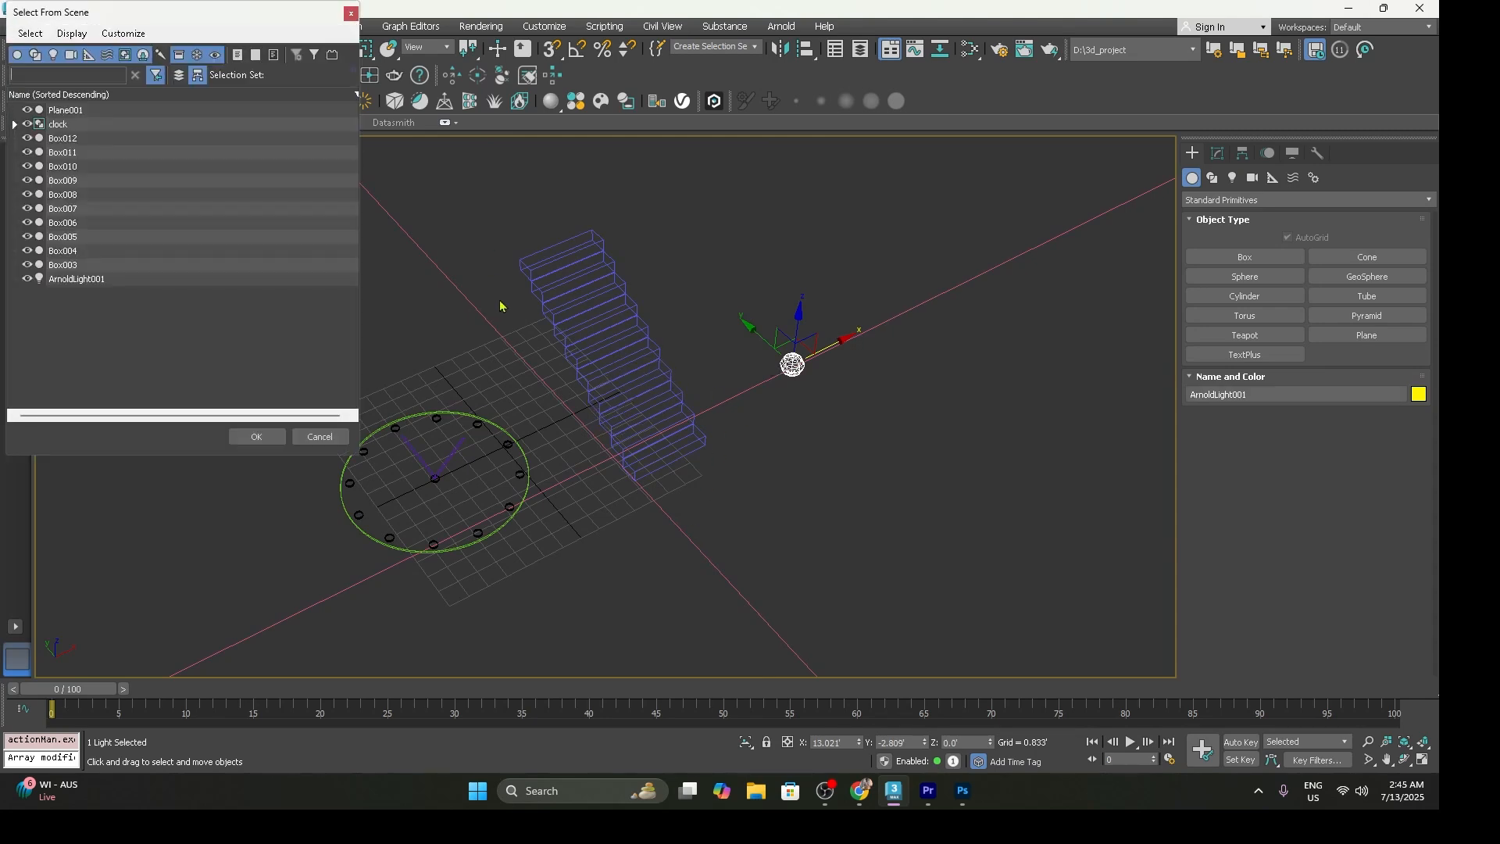
click(78, 170)
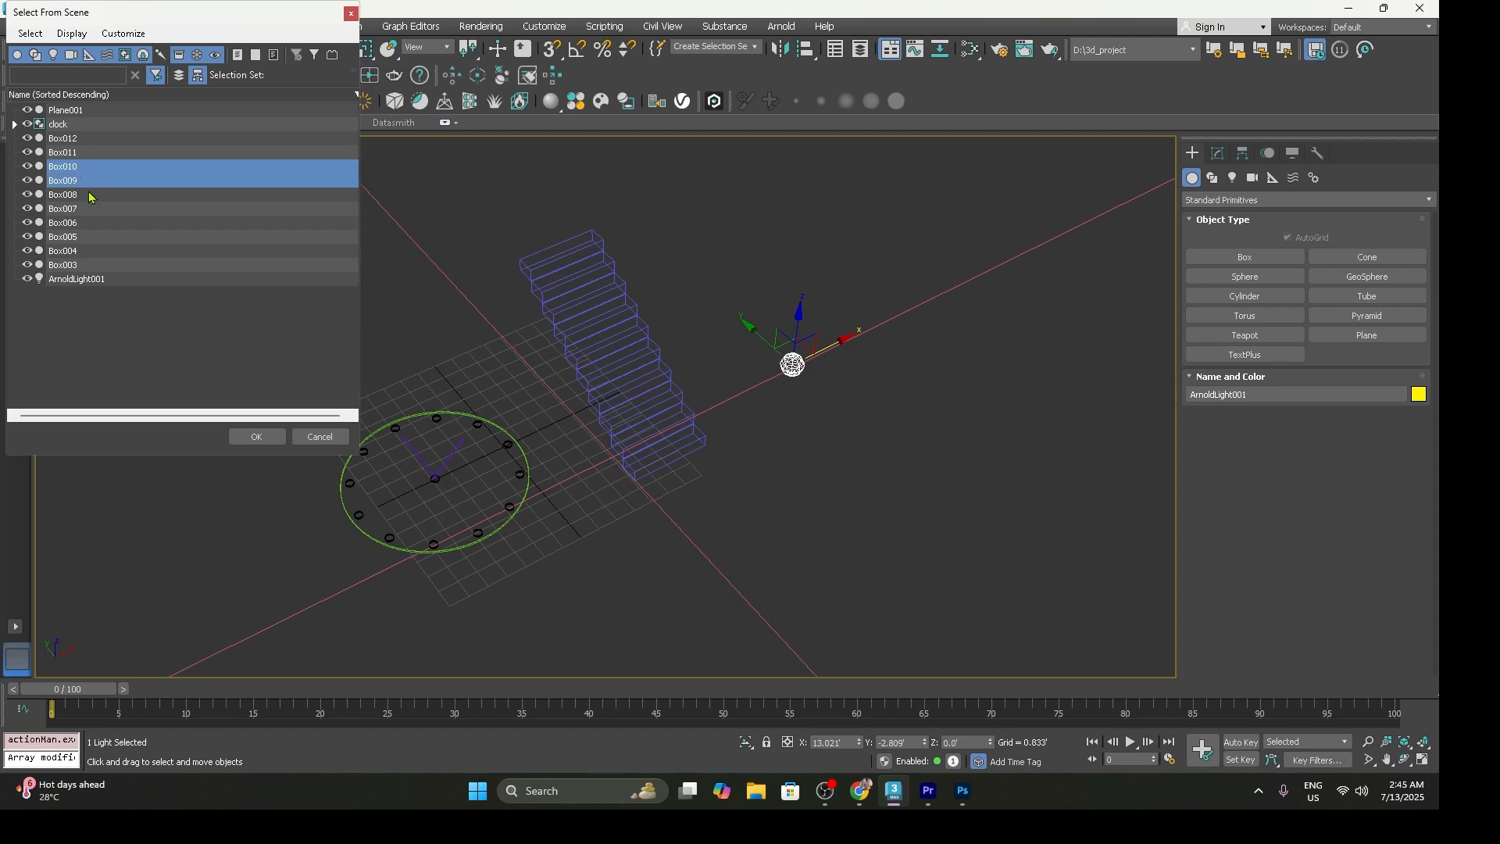
drag(90, 196, 92, 210)
click(90, 181)
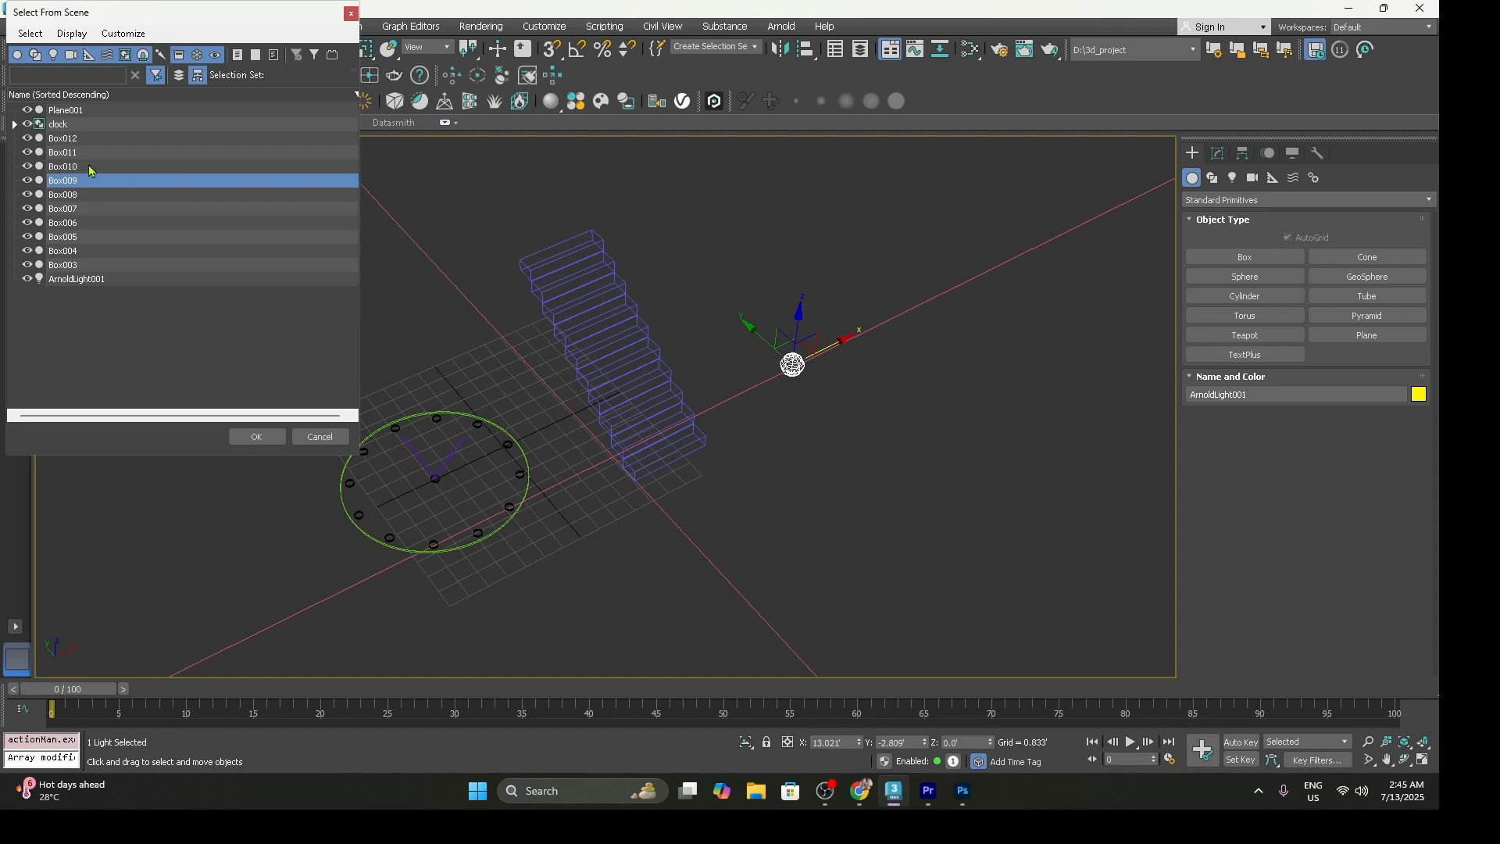
ctrl+click(90, 166)
ctrl+click(90, 196)
ctrl+click(90, 208)
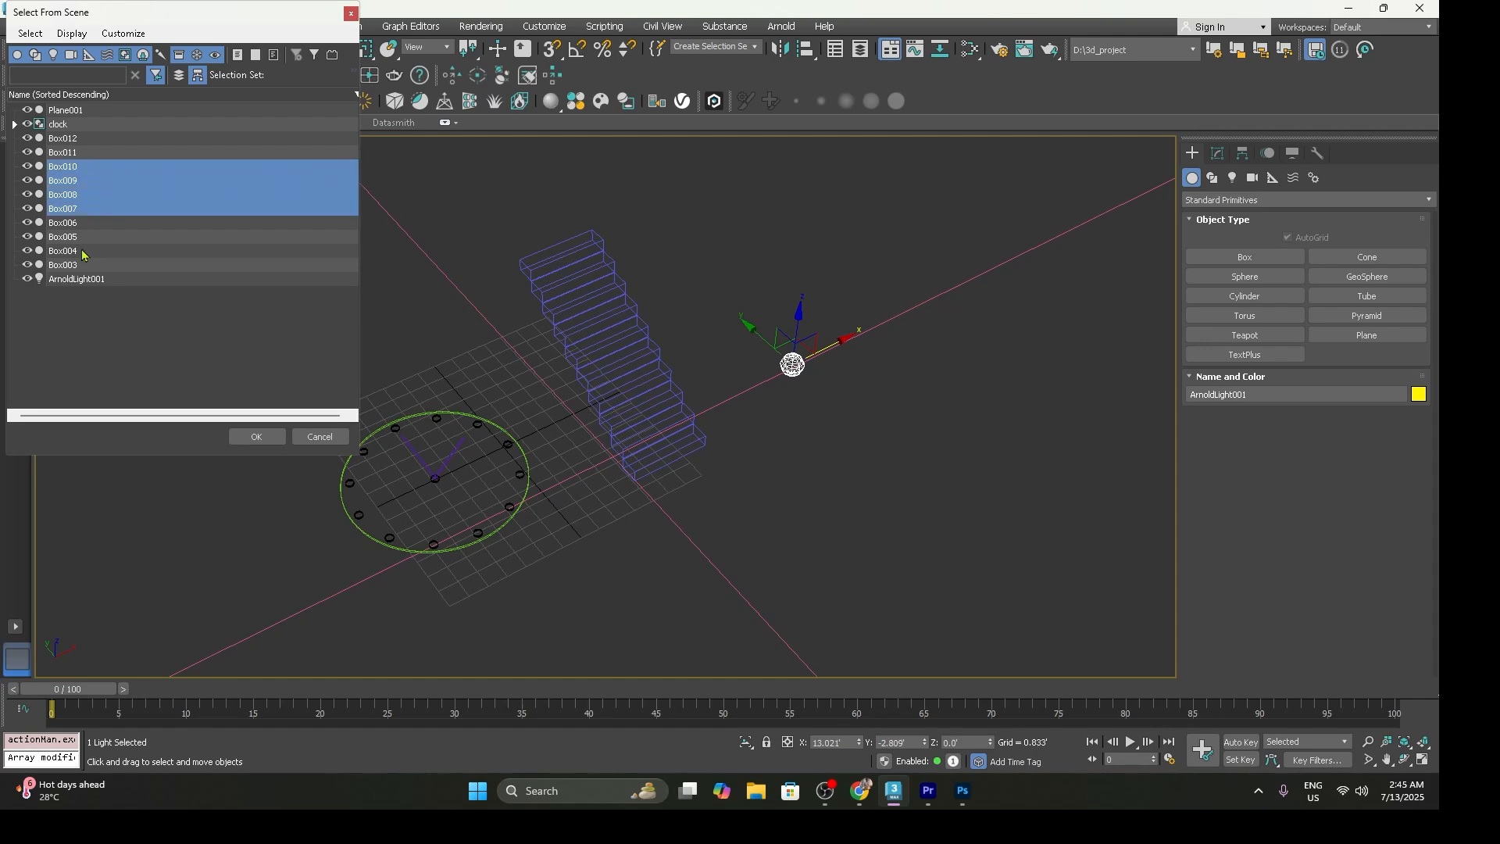
ctrl+click(86, 252)
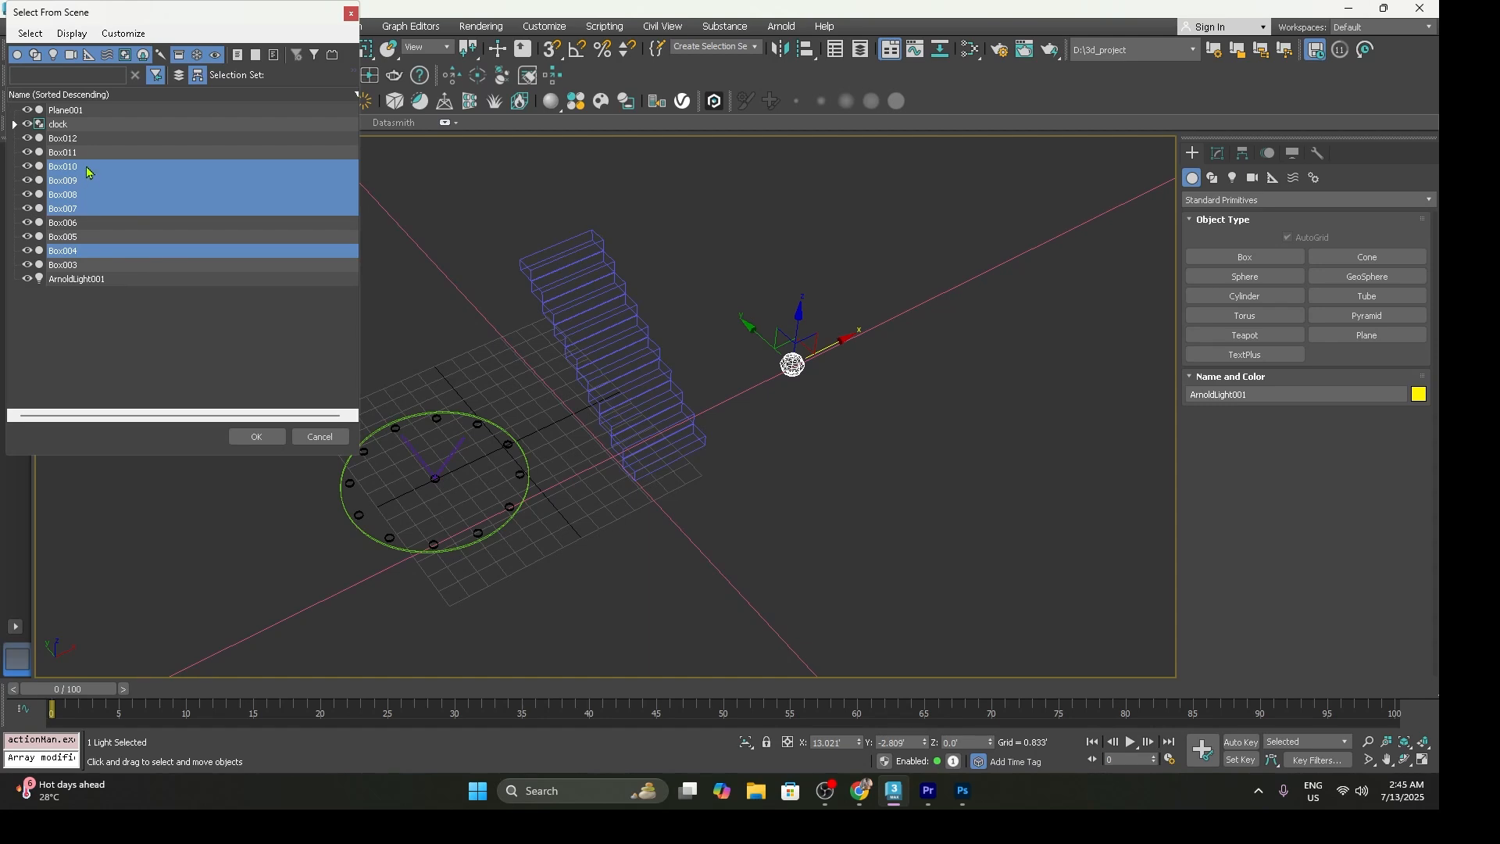
click(254, 437)
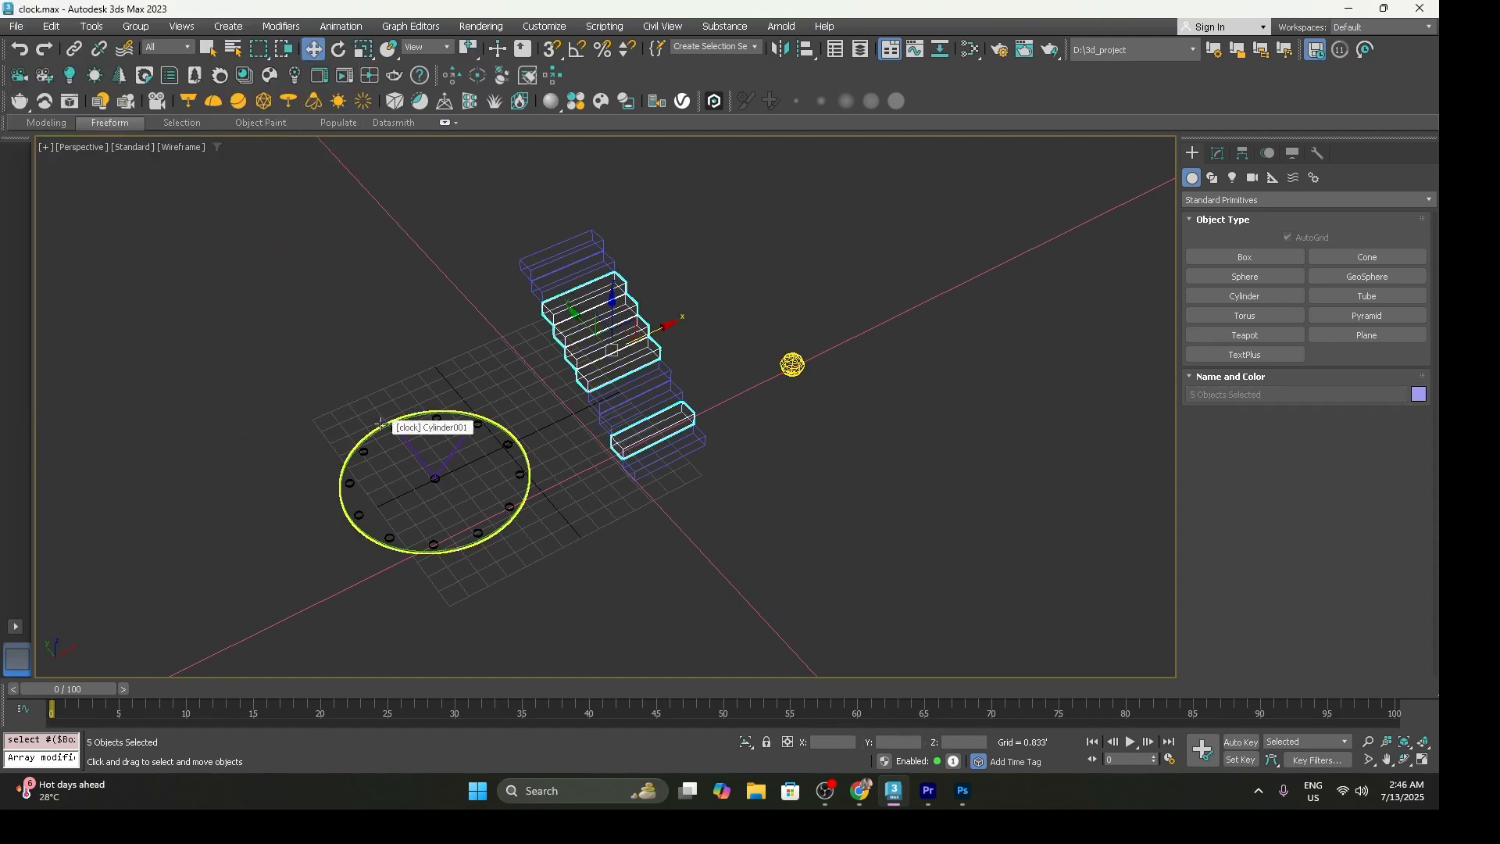